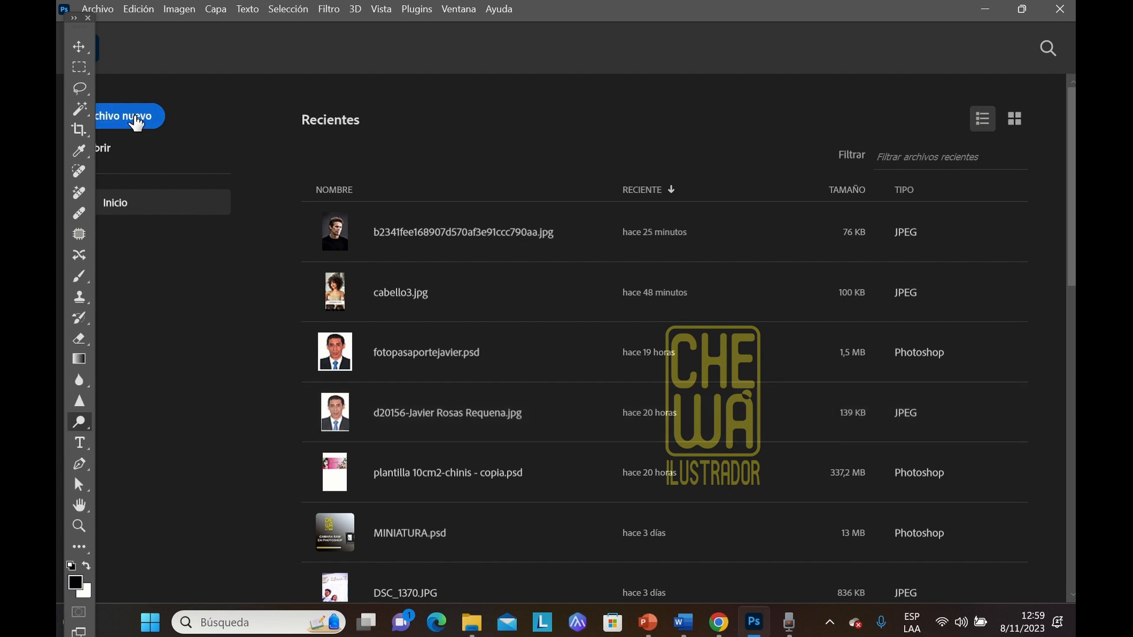
Step: Open 35c51698f3e17f94e33bc4995660e6cc.jpg, the portrait of the grey-haired man in a dark blazer, without colour management
left_click(137, 122)
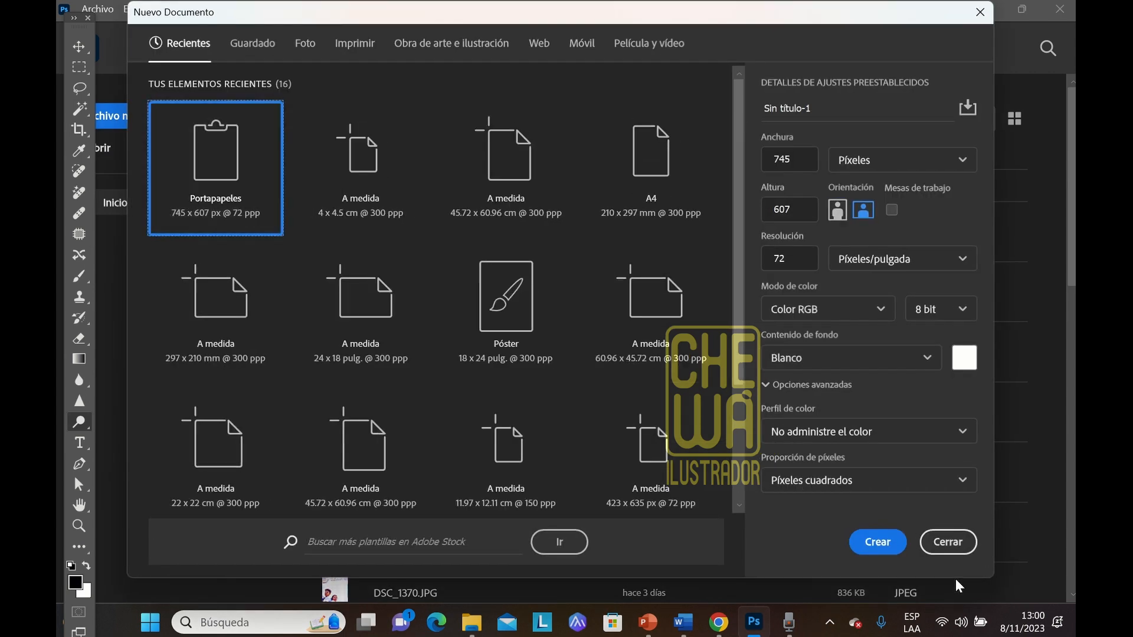
left_click(948, 541)
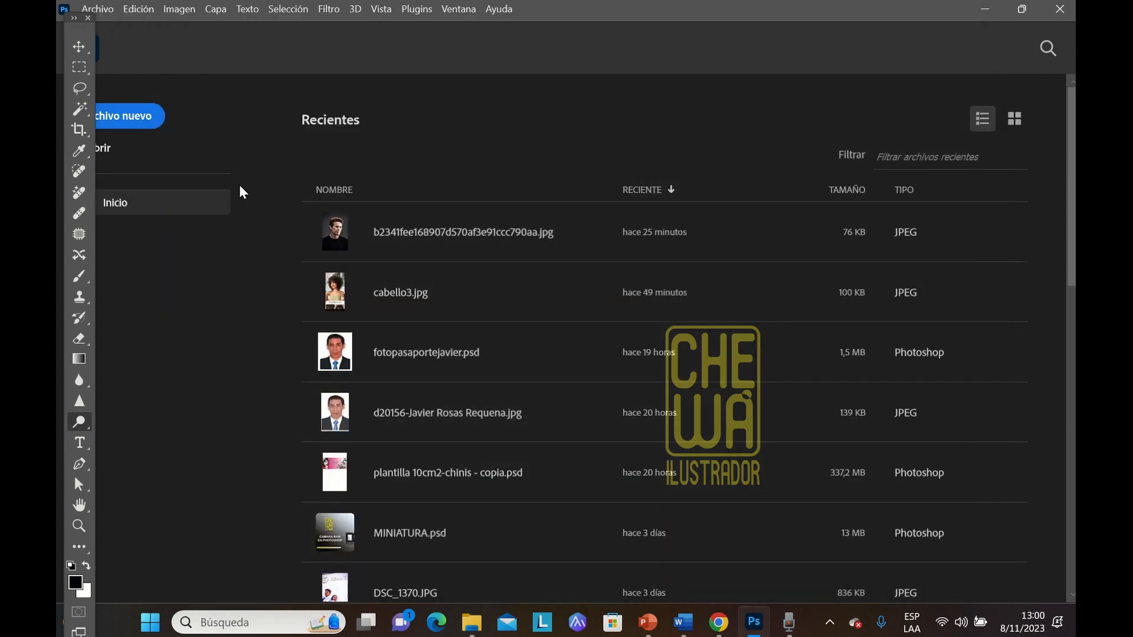
left_click(110, 152)
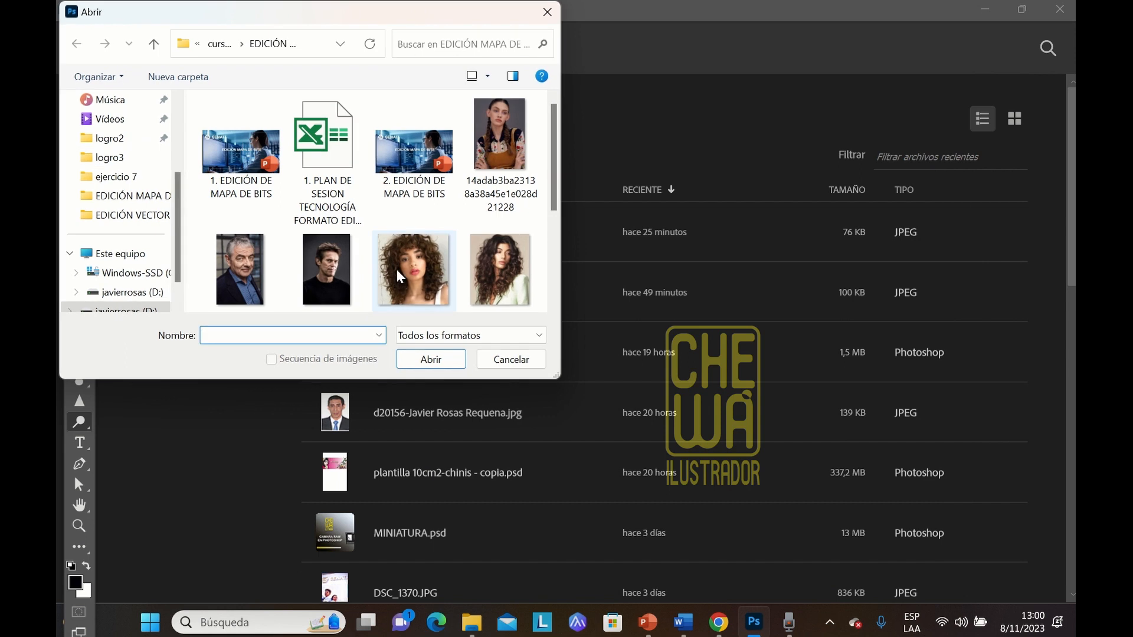
left_click(239, 268)
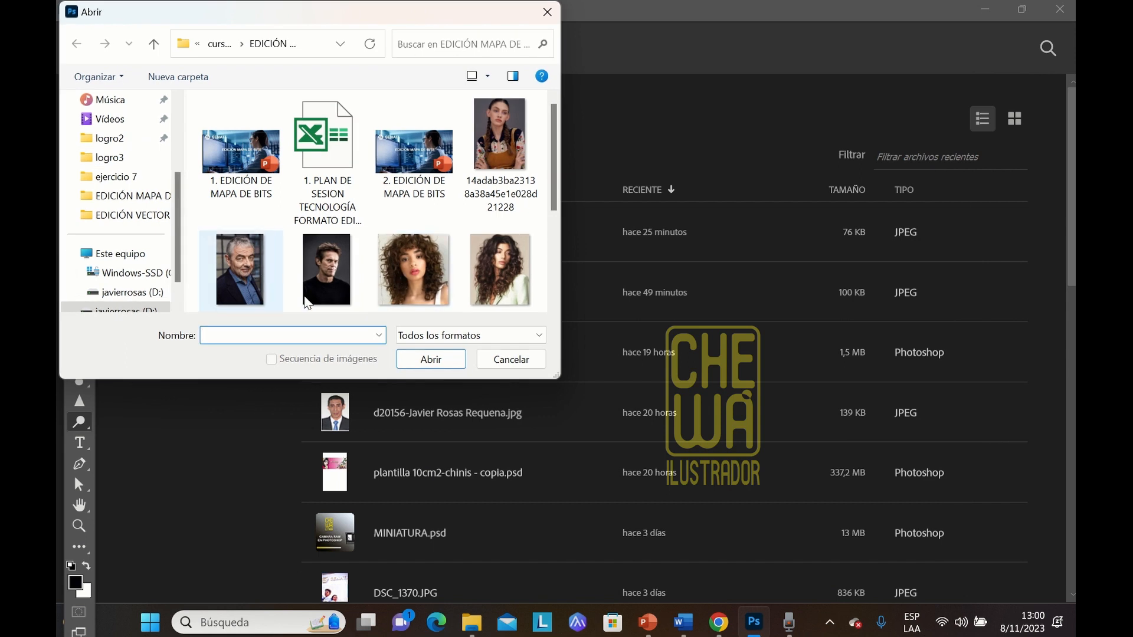
left_click(429, 360)
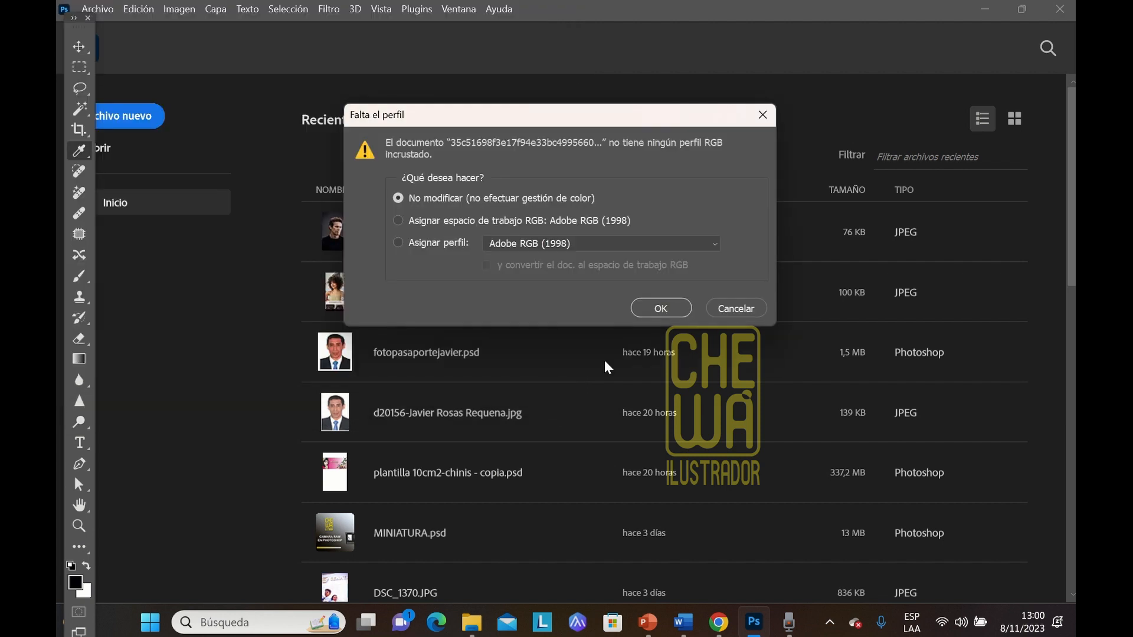
left_click(661, 308)
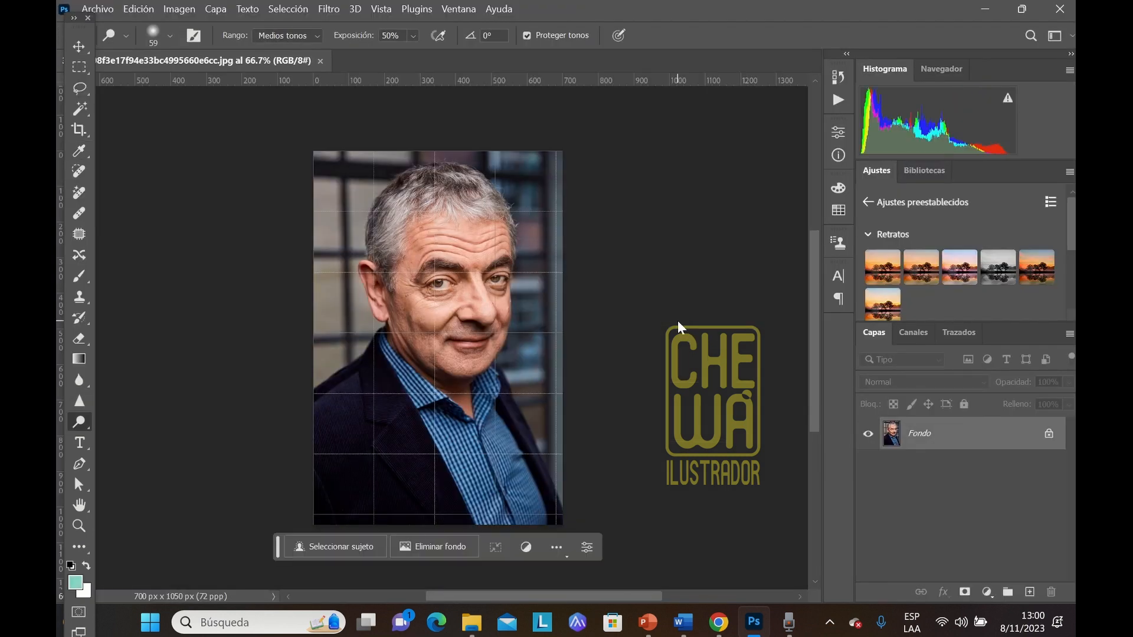
Step: Hide the grid extras over the portrait and open it in the Camera Raw filter
left_click(379, 13)
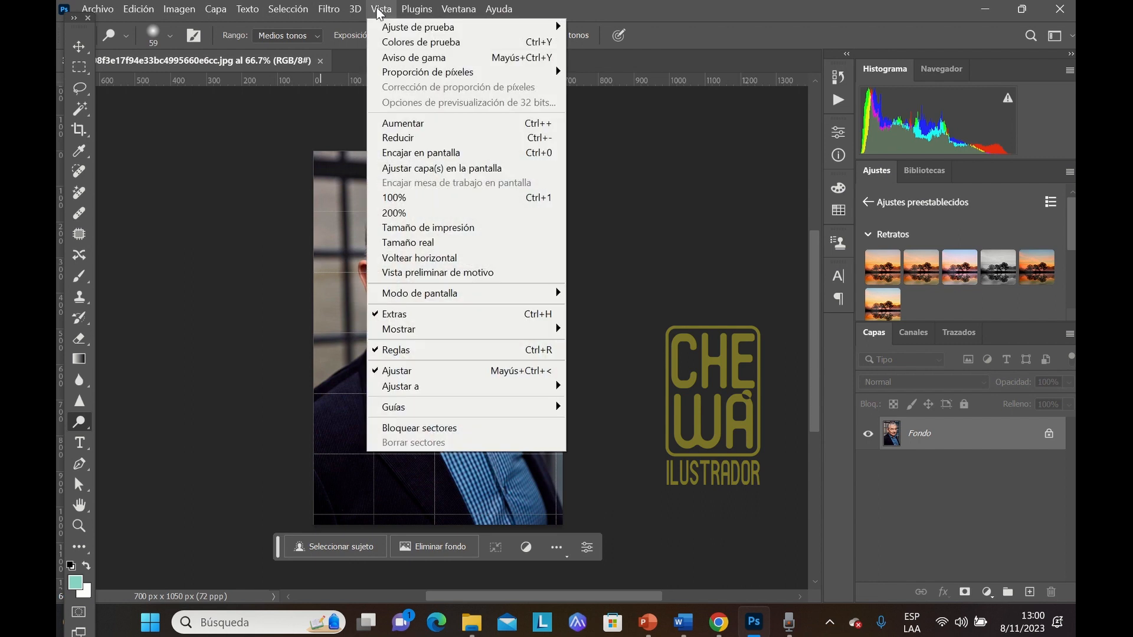
left_click(411, 315)
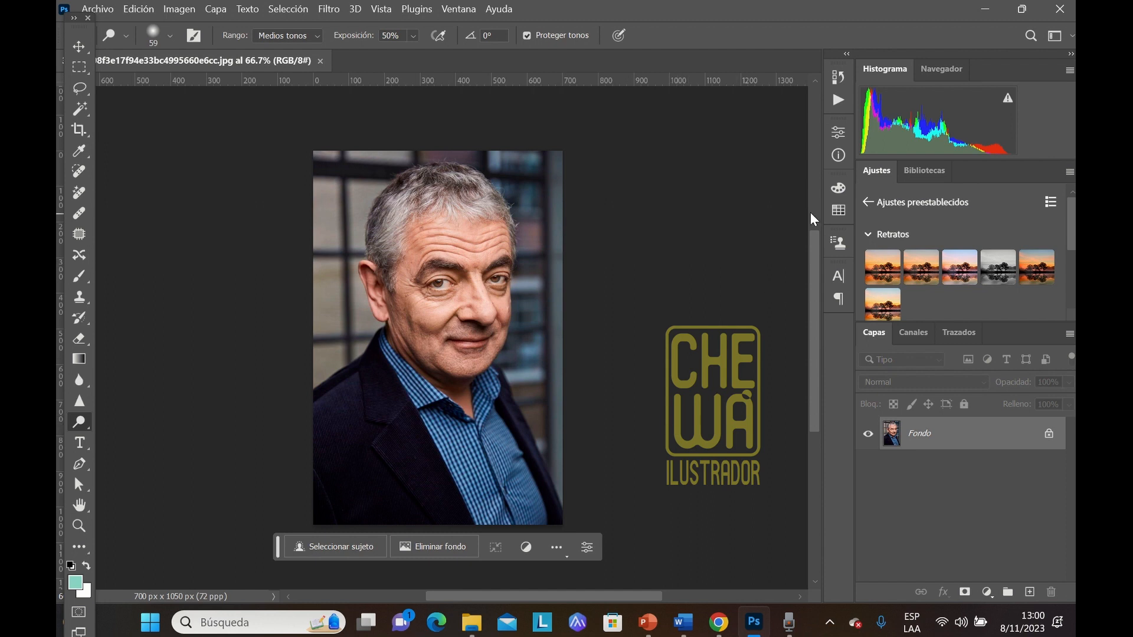
left_click(330, 10)
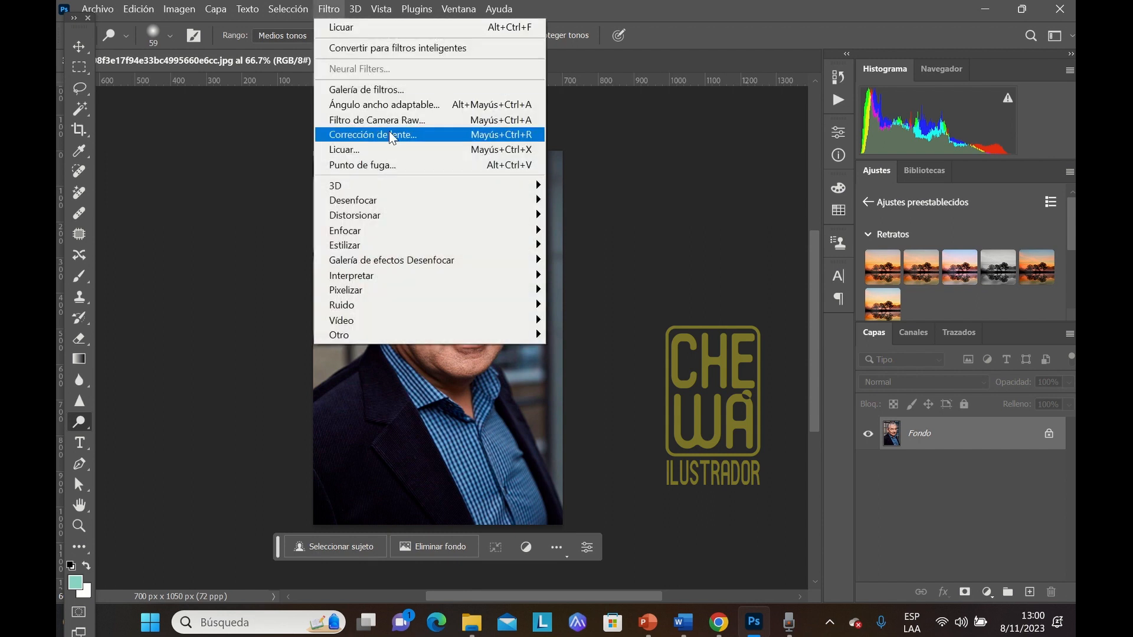
left_click(398, 120)
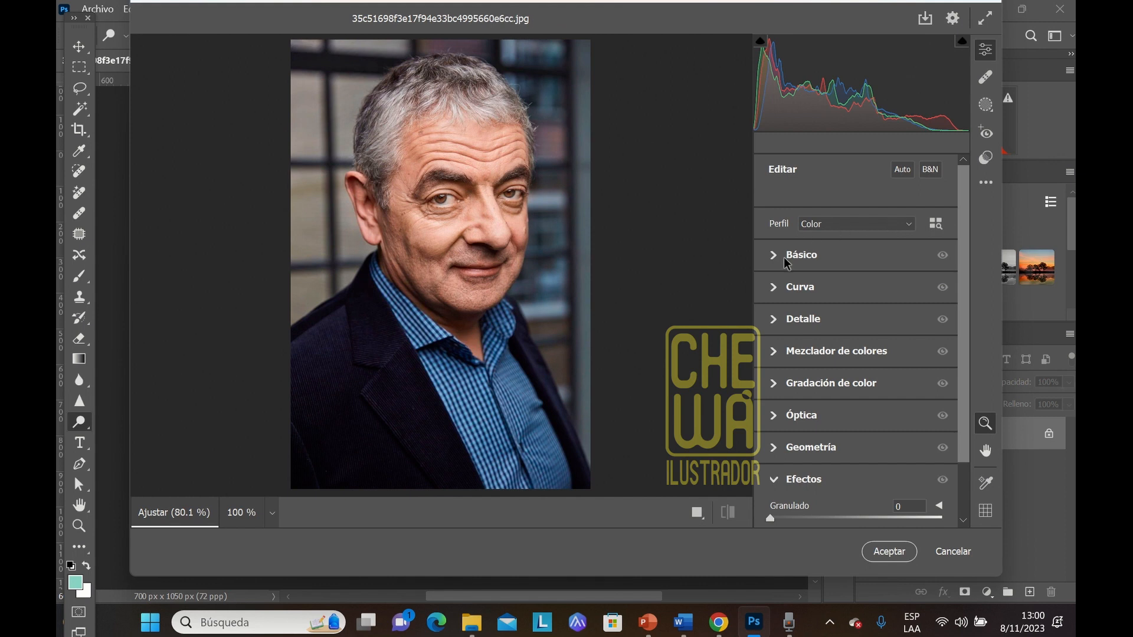
Step: Warm and slightly darken the portrait with Temperature +11 and Exposure -0.15
left_click(774, 255)
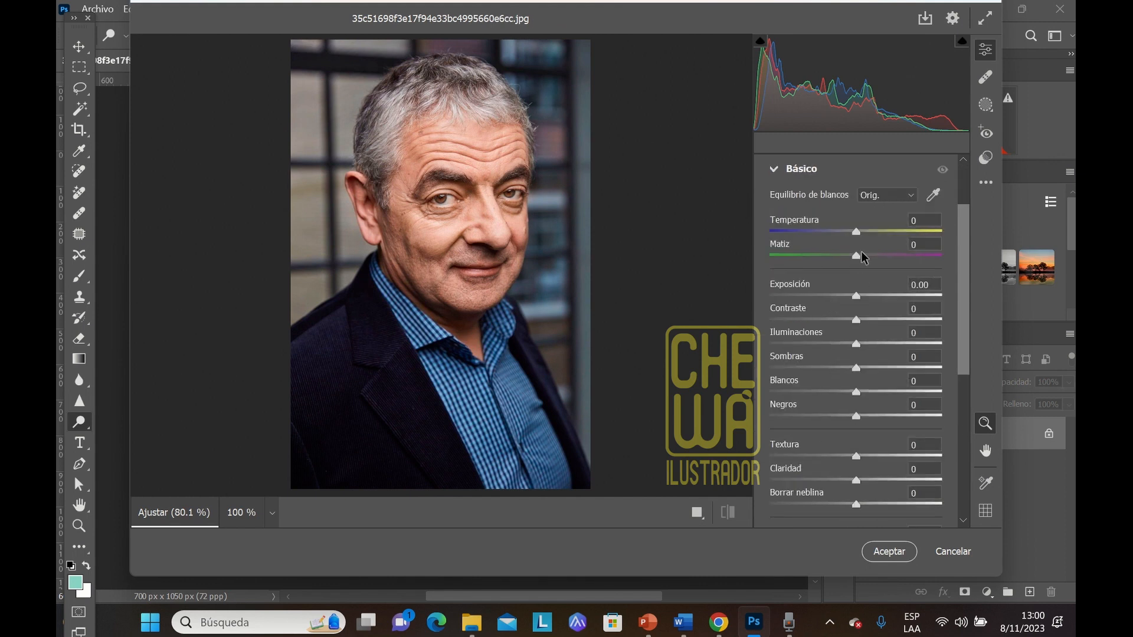
left_click_drag(856, 232, 866, 232)
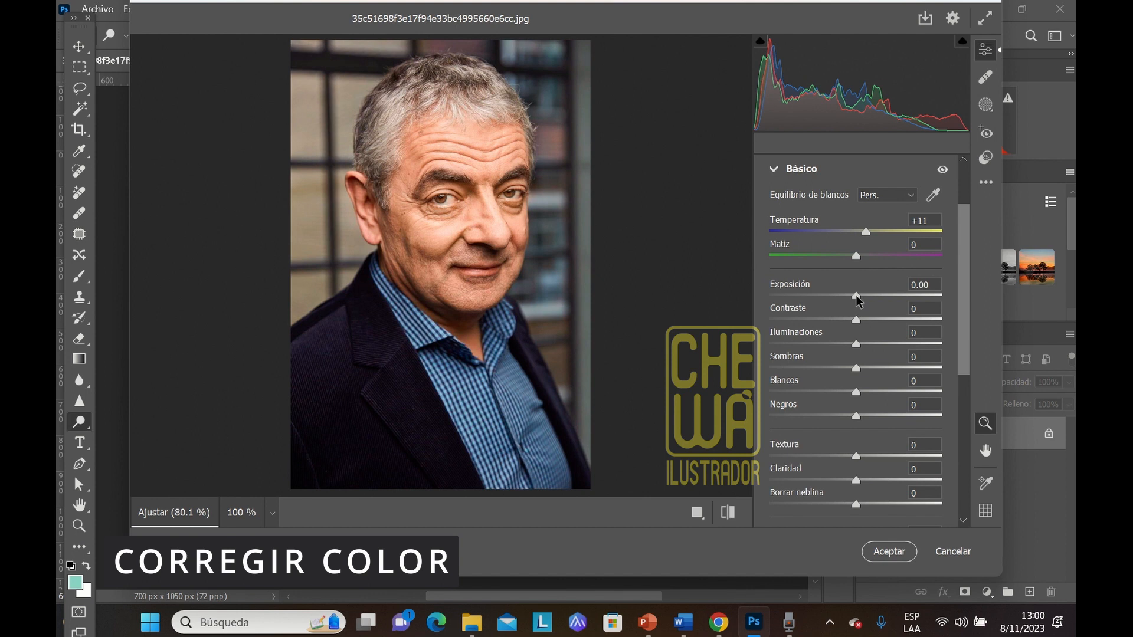
left_click_drag(856, 295, 854, 295)
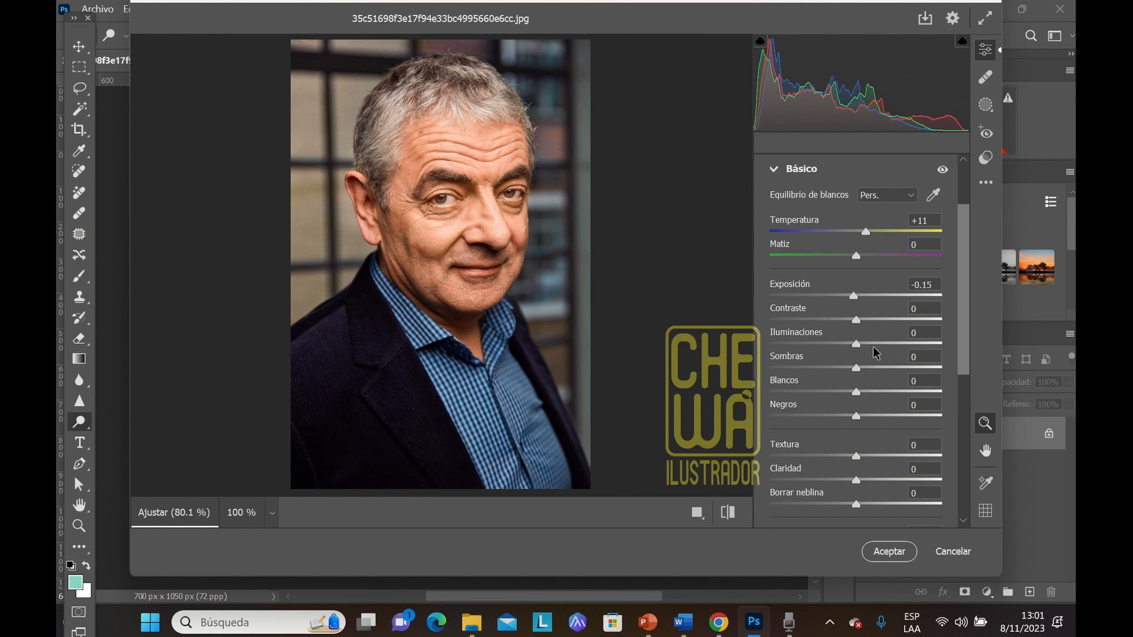
Step: Retouch a spot beneath the left-hand eye with content-aware removal at size 4 and opacity 100
scroll(927, 347, "down", 5)
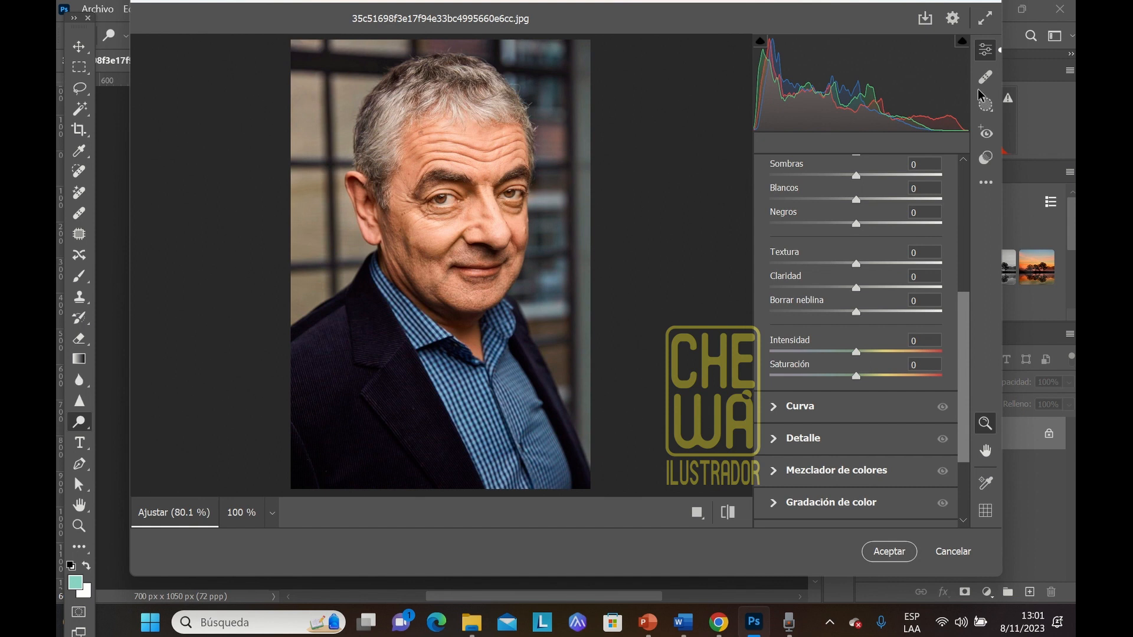
left_click(498, 285)
left_click(498, 260)
left_click(533, 263)
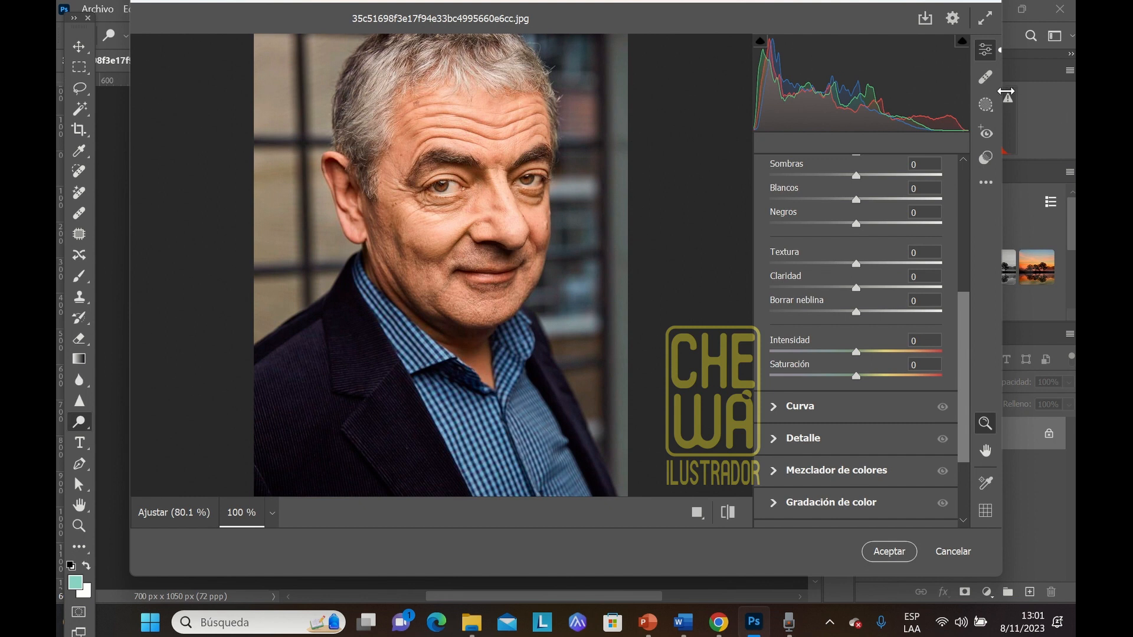
left_click(987, 84)
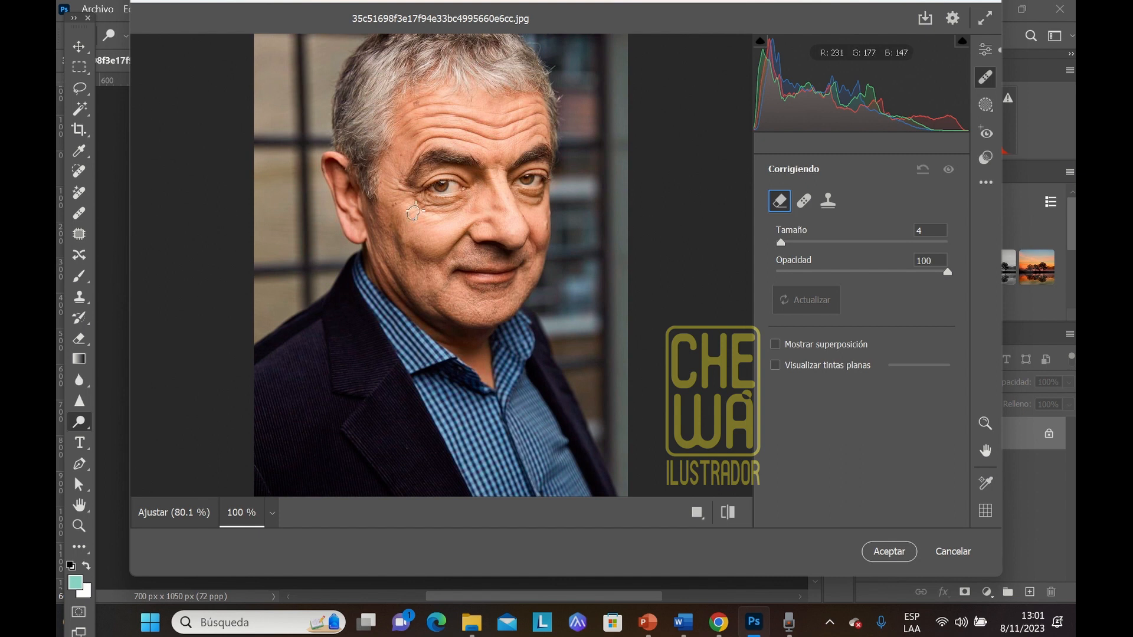
left_click(416, 210)
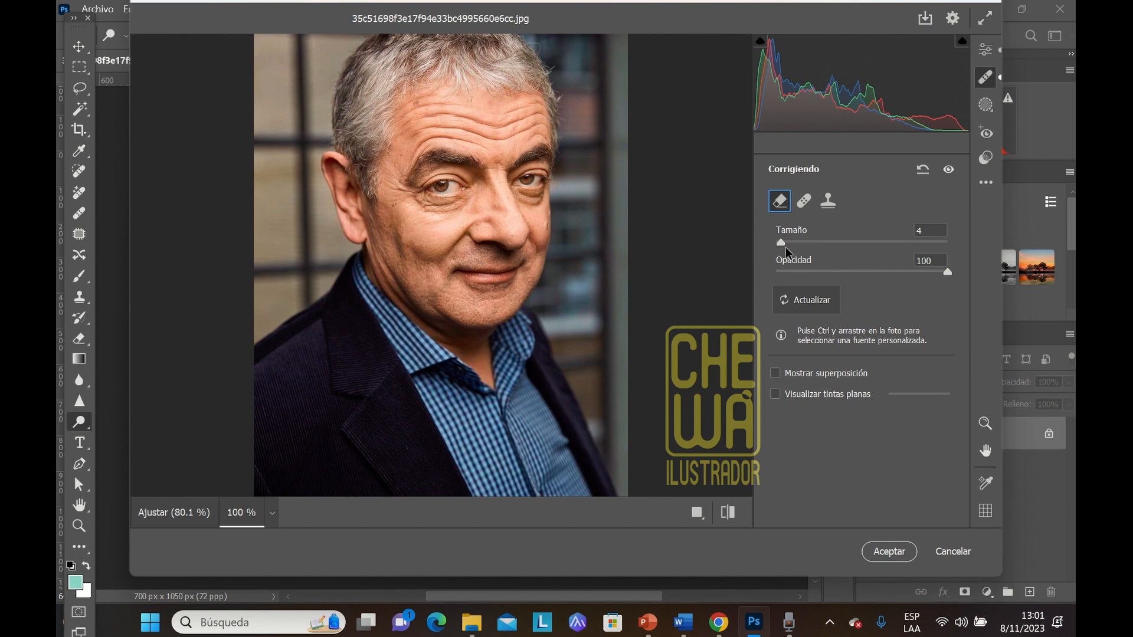
Step: Brush over the wrinkles under the left-hand eye with content-aware removal at size 6 and opacity 55
left_click_drag(785, 243, 787, 243)
left_click_drag(881, 273, 868, 274)
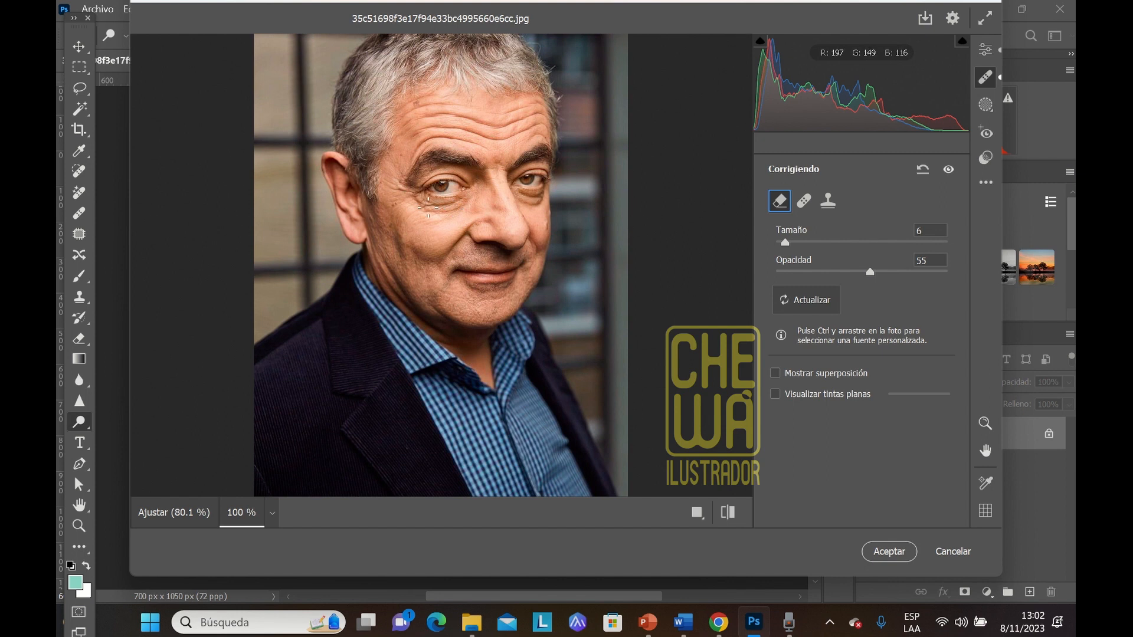
left_click_drag(425, 204, 455, 205)
left_click_drag(454, 203, 467, 202)
left_click_drag(463, 201, 464, 201)
left_click_drag(422, 202, 445, 208)
left_click_drag(437, 211, 464, 209)
left_click_drag(451, 204, 455, 204)
left_click_drag(462, 206, 417, 204)
Step: Soften the lines under the left-hand eye using Heal at size 6, feather 39 and opacity 87
left_click(805, 201)
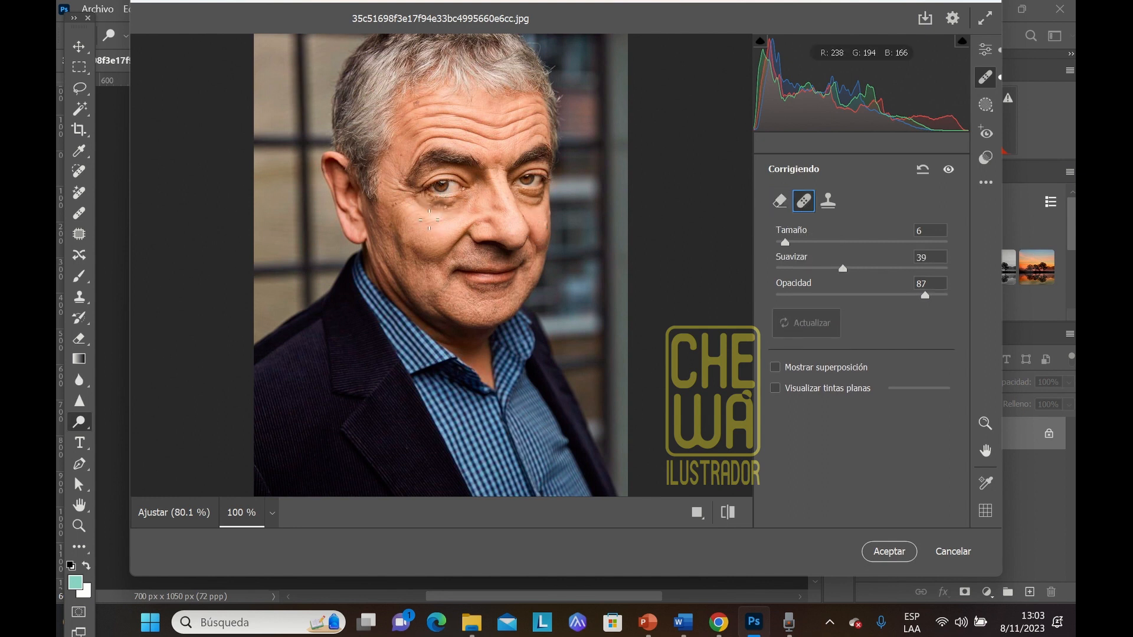
left_click_drag(430, 207, 444, 213)
left_click_drag(461, 204, 432, 204)
left_click_drag(430, 204, 464, 204)
Step: Heal the crow's feet beside the left-hand eye and the lines under the right-hand eye, with opacity 56
left_click_drag(398, 189, 406, 198)
left_click_drag(404, 194, 395, 190)
left_click_drag(391, 187, 403, 191)
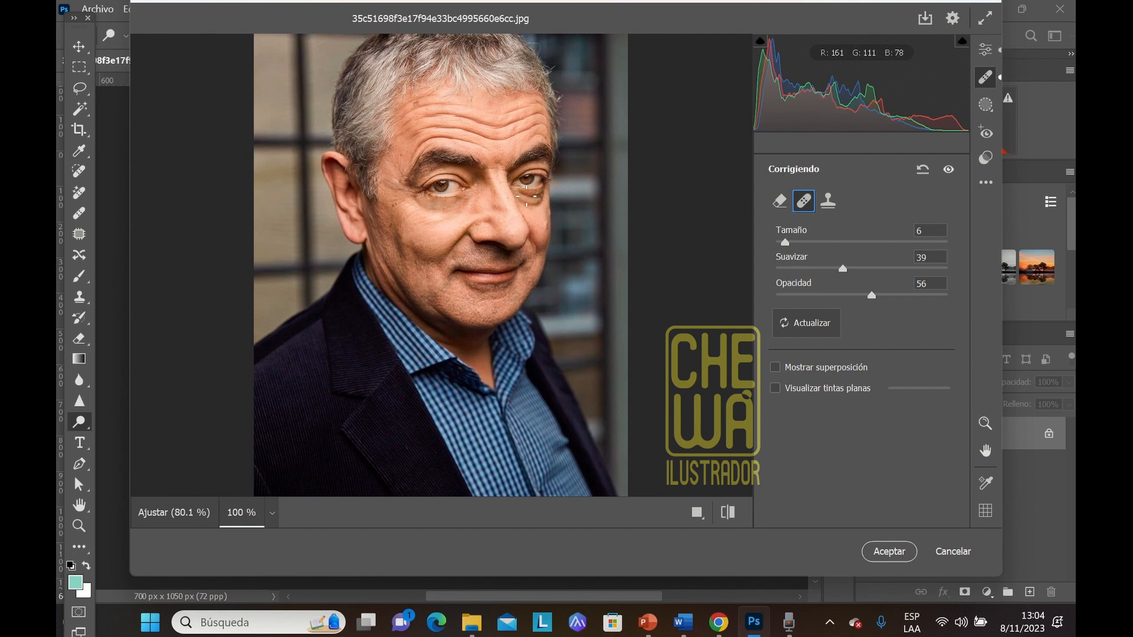
left_click_drag(526, 197, 542, 199)
left_click_drag(539, 201, 542, 194)
Step: Reduce the Heal brush to size 4 and retouch the fine lines just above both eyebrows
mouse_move(408, 161)
left_mouse_down()
mouse_move(426, 133)
mouse_move(487, 140)
left_mouse_up()
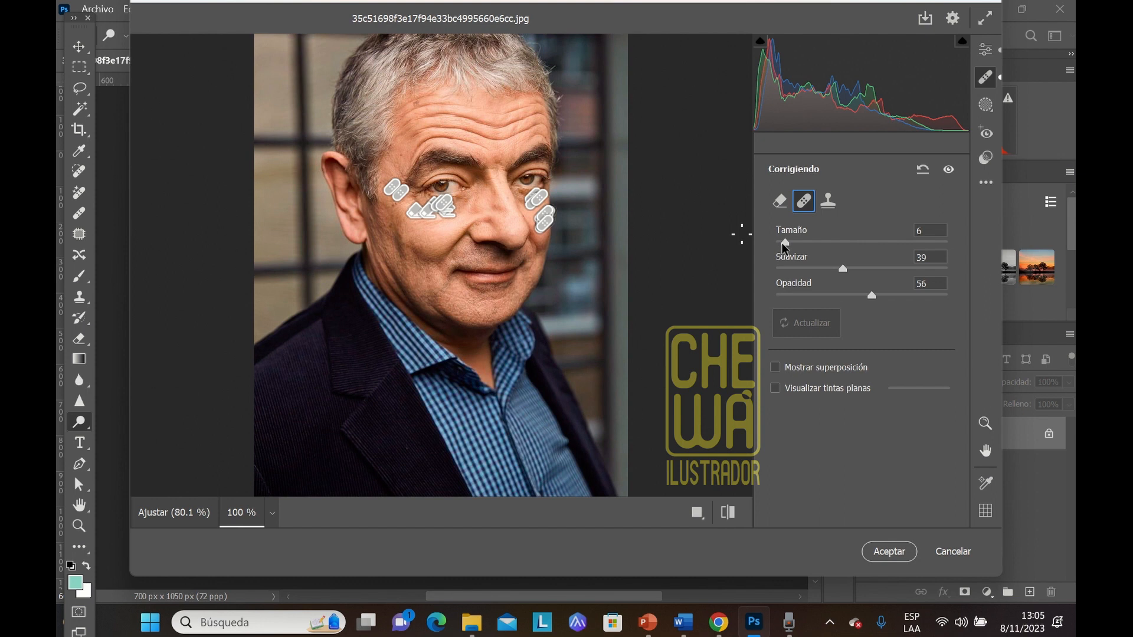
left_click_drag(785, 245, 781, 246)
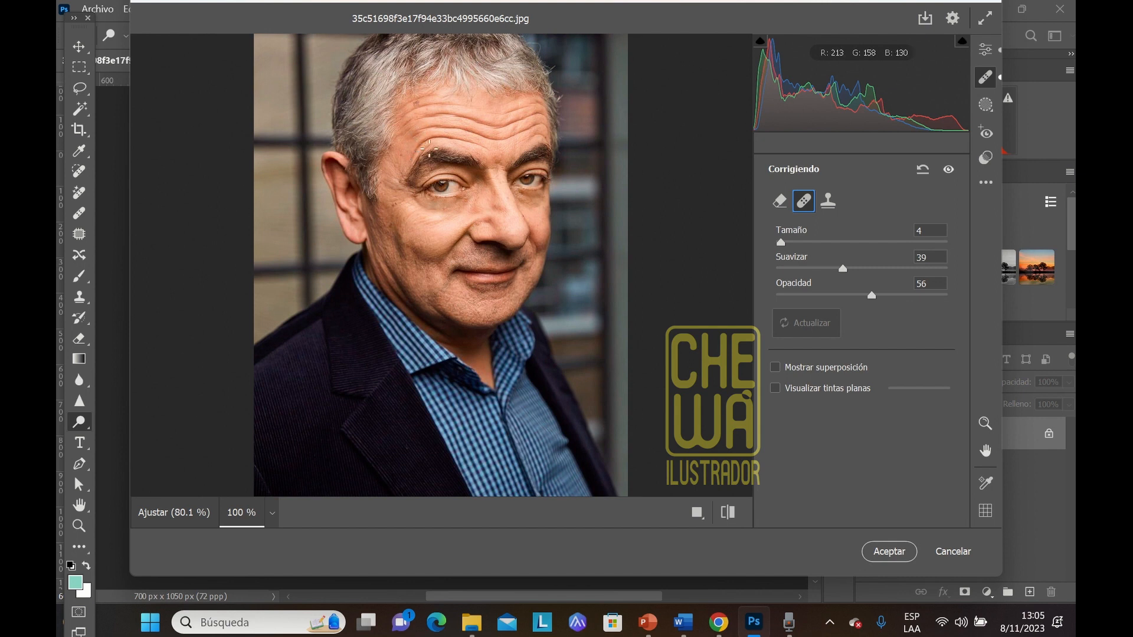
mouse_move(411, 155)
left_mouse_down()
mouse_move(439, 137)
mouse_move(481, 142)
left_mouse_up()
left_click_drag(414, 149, 475, 138)
left_click_drag(416, 151, 432, 147)
left_click_drag(527, 139, 538, 135)
Step: Heal the long wrinkles across the lower forehead, with opacity 68 and feather 48
mouse_move(422, 129)
left_mouse_down()
mouse_move(505, 139)
mouse_move(542, 126)
left_mouse_up()
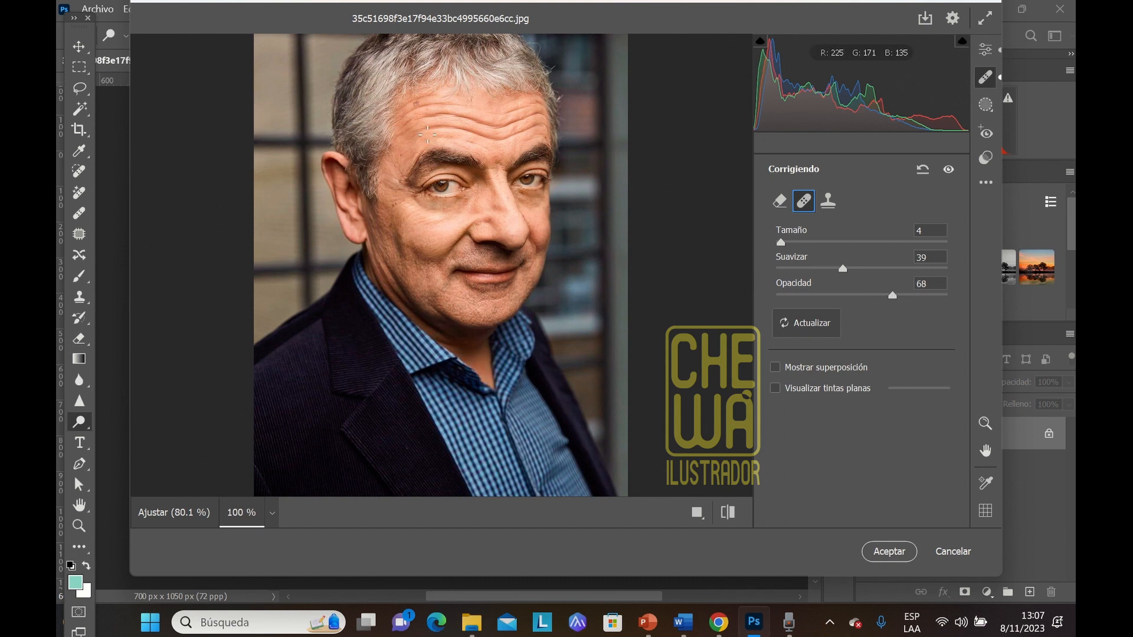
left_click_drag(413, 134, 538, 127)
mouse_move(419, 128)
left_mouse_down()
mouse_move(509, 136)
mouse_move(539, 124)
left_mouse_up()
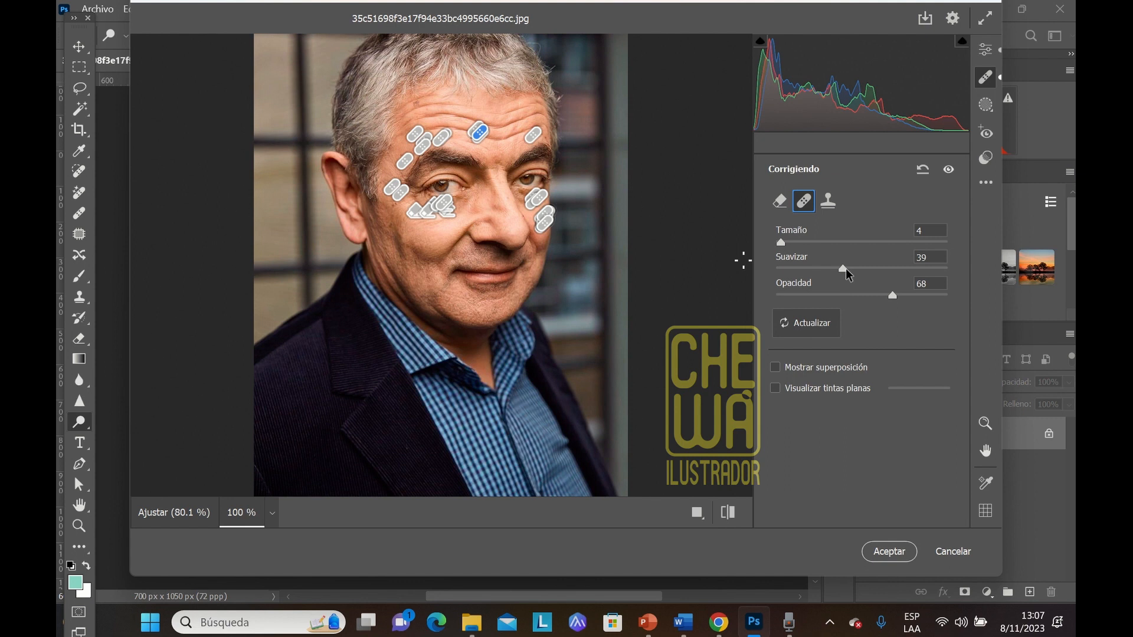
left_click_drag(845, 271, 855, 272)
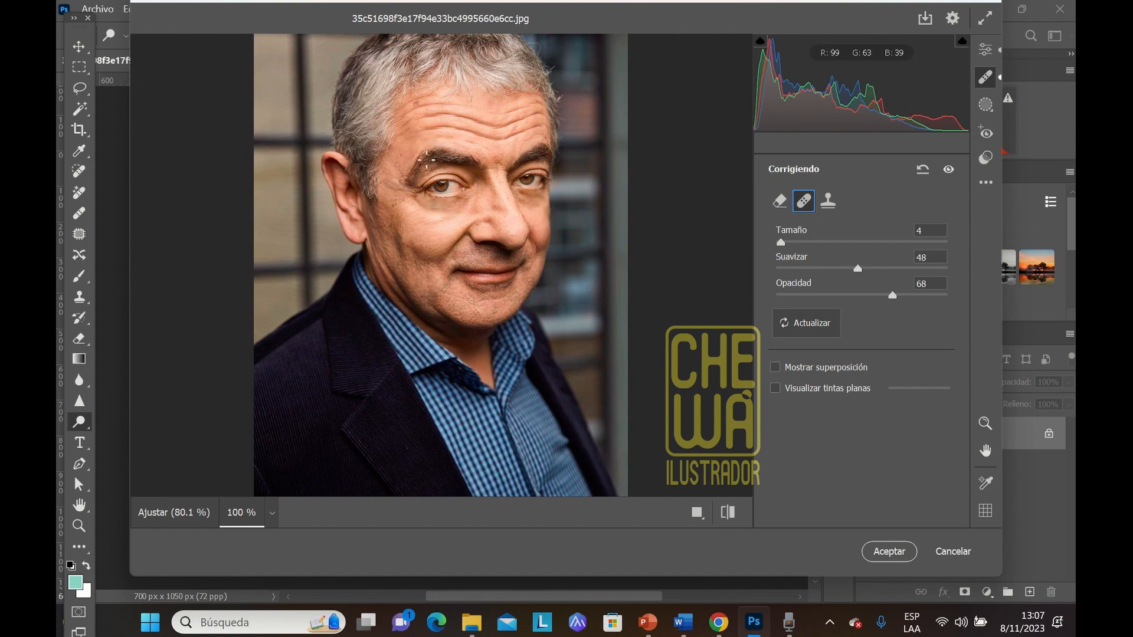
mouse_move(425, 131)
left_mouse_down()
mouse_move(505, 137)
mouse_move(539, 126)
left_mouse_up()
Step: Clone smooth skin over the area below the left-hand eye at size 4, feather 48 and opacity 68
left_click(828, 202)
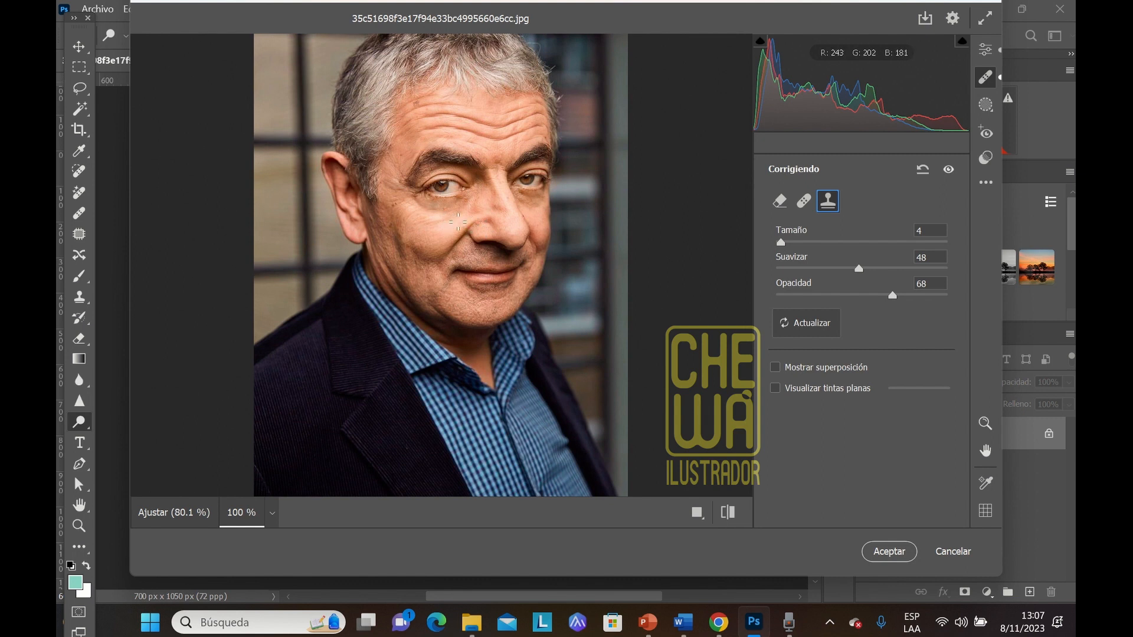
key("alt")
left_click_drag(448, 221, 422, 220)
Step: Clone smooth skin along the forehead wrinkles above the eyebrows with repeated strokes
mouse_move(425, 130)
left_mouse_down()
mouse_move(466, 124)
mouse_move(519, 146)
left_mouse_up()
mouse_move(413, 129)
left_mouse_down()
mouse_move(463, 126)
mouse_move(440, 136)
mouse_move(450, 134)
left_mouse_up()
mouse_move(415, 130)
left_mouse_down()
mouse_move(508, 138)
mouse_move(424, 126)
left_mouse_up()
left_click_drag(522, 134, 443, 138)
left_click_drag(421, 128, 489, 137)
mouse_move(422, 130)
left_mouse_down()
mouse_move(487, 137)
mouse_move(424, 131)
left_mouse_up()
left_click_drag(494, 139, 416, 125)
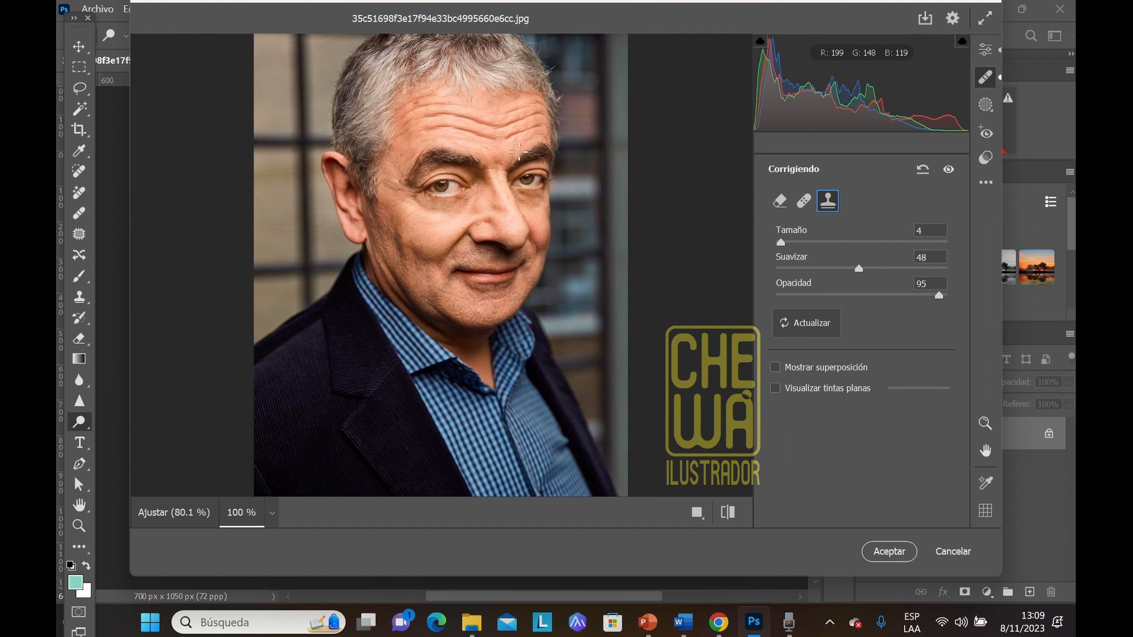
Step: Retouch the lower forehead wrinkles with Clone and Heal strokes at opacity 95
mouse_move(494, 143)
left_mouse_down()
mouse_move(418, 132)
mouse_move(499, 140)
mouse_move(422, 136)
left_mouse_up()
mouse_move(500, 141)
left_mouse_down()
mouse_move(544, 126)
mouse_move(486, 140)
mouse_move(546, 132)
left_mouse_up()
left_click(803, 202)
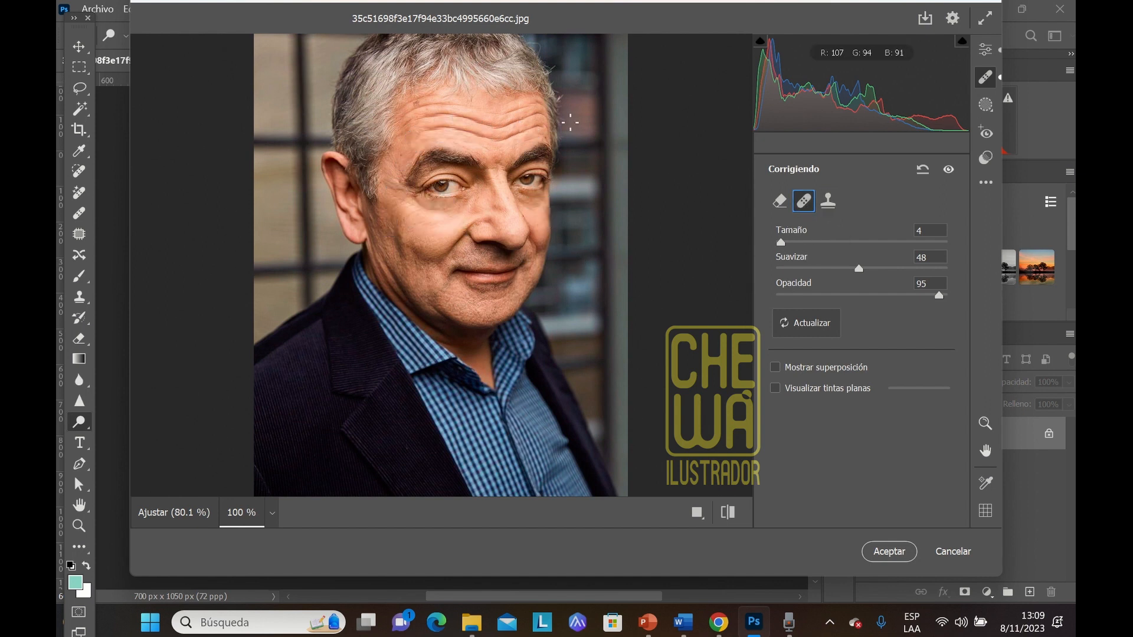
mouse_move(477, 140)
left_mouse_down()
mouse_move(535, 131)
mouse_move(430, 130)
mouse_move(536, 113)
mouse_move(414, 126)
left_mouse_up()
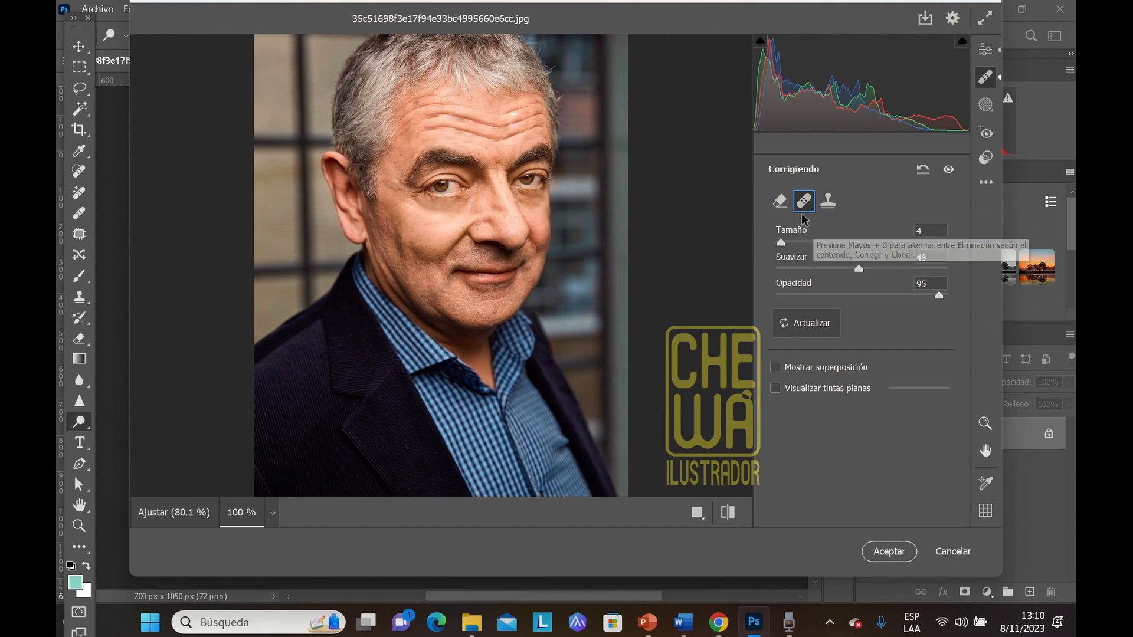
Step: Remove the main horizontal forehead wrinkles with content-aware removal at size 4 and opacity 95
left_click(780, 200)
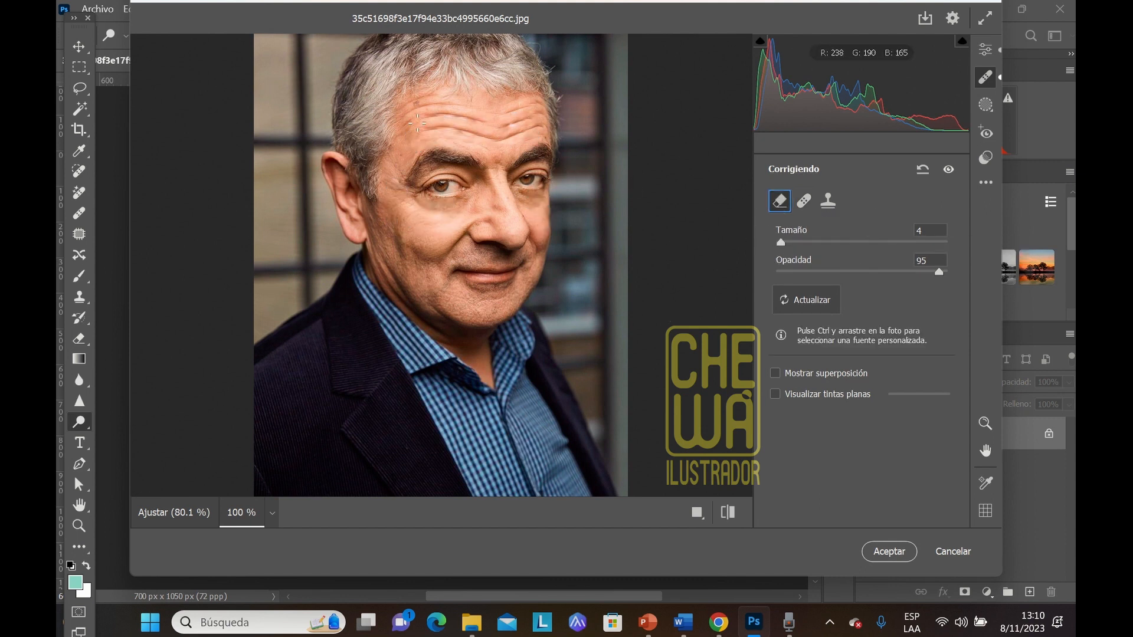
left_click_drag(417, 115, 485, 118)
left_click_drag(401, 125, 470, 117)
mouse_move(509, 112)
left_mouse_down()
mouse_move(544, 105)
mouse_move(509, 124)
mouse_move(538, 120)
left_mouse_up()
left_click_drag(418, 130, 546, 137)
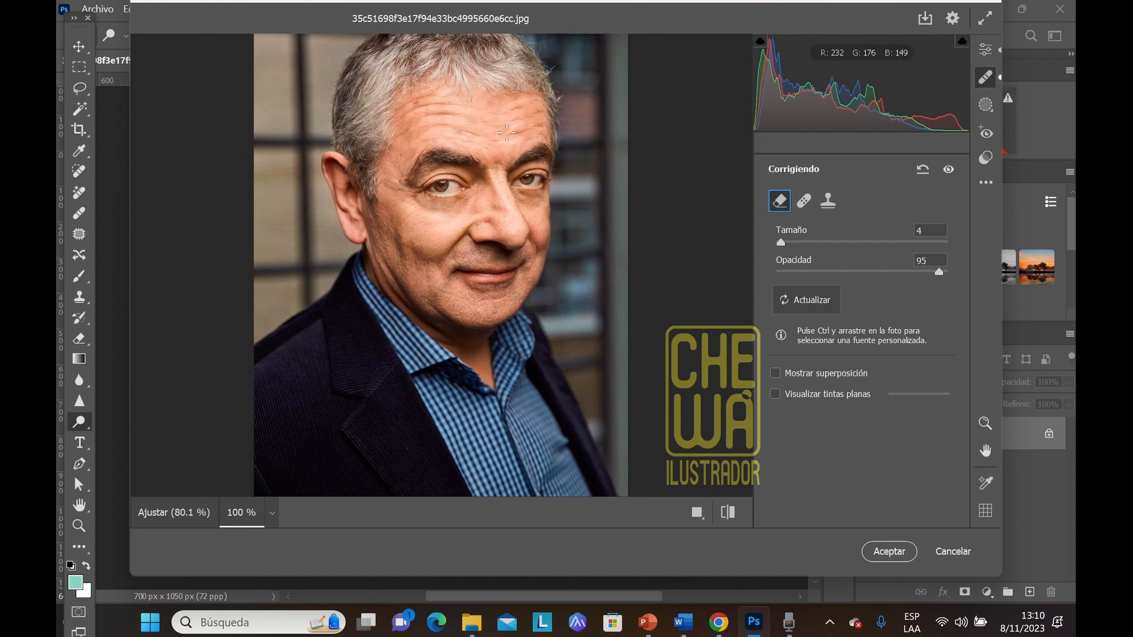
Step: Clean up the remaining lines on both sides of the forehead and above the eyebrows with content-aware removal
left_click_drag(505, 131, 541, 127)
mouse_move(501, 129)
left_mouse_down()
mouse_move(523, 129)
mouse_move(429, 126)
mouse_move(539, 137)
left_mouse_up()
mouse_move(472, 116)
left_mouse_down()
mouse_move(426, 115)
mouse_move(464, 104)
mouse_move(423, 108)
left_mouse_up()
left_click_drag(447, 125, 424, 129)
left_click_drag(534, 115, 540, 111)
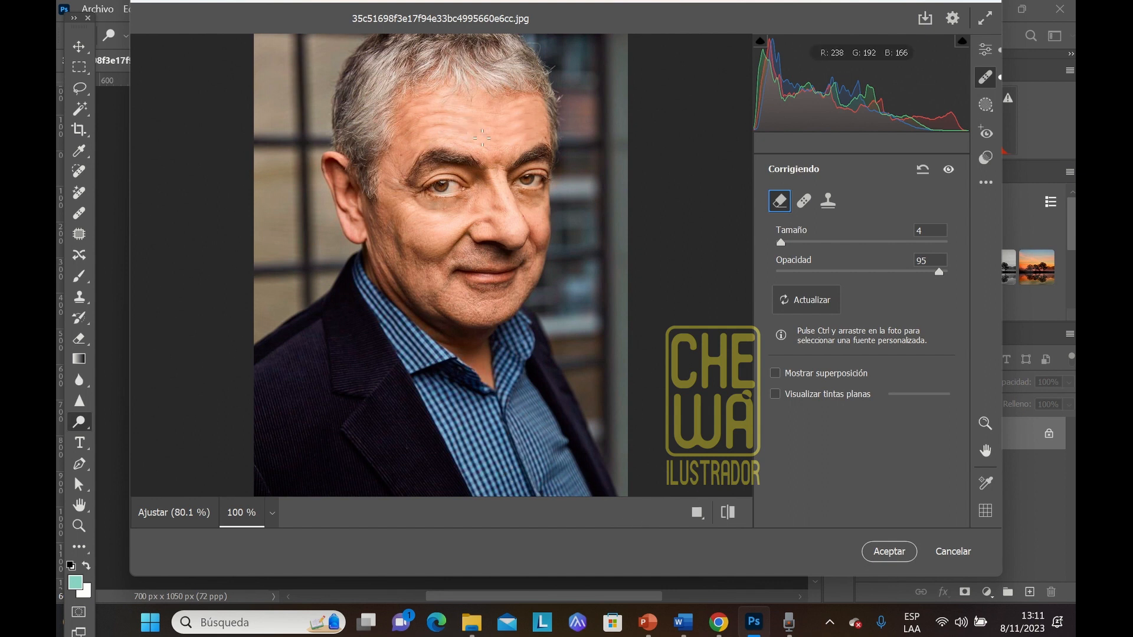
left_click_drag(491, 146, 425, 140)
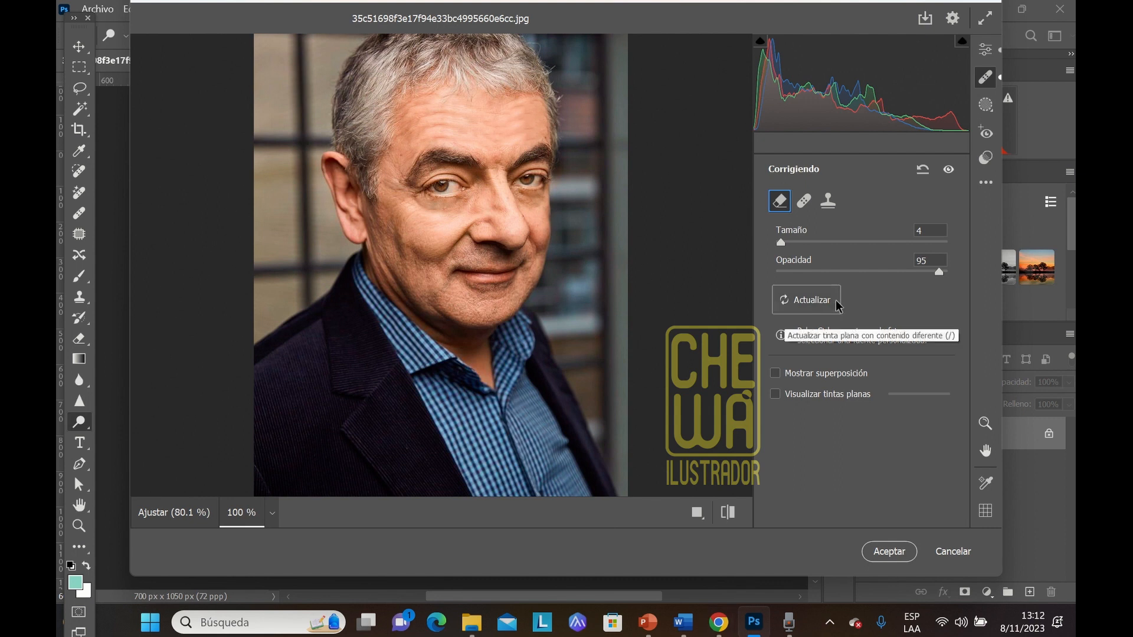
Step: Heal the middle of the forehead with the Heal brush at feather 66 and compare the before and after views side by side
left_click(804, 200)
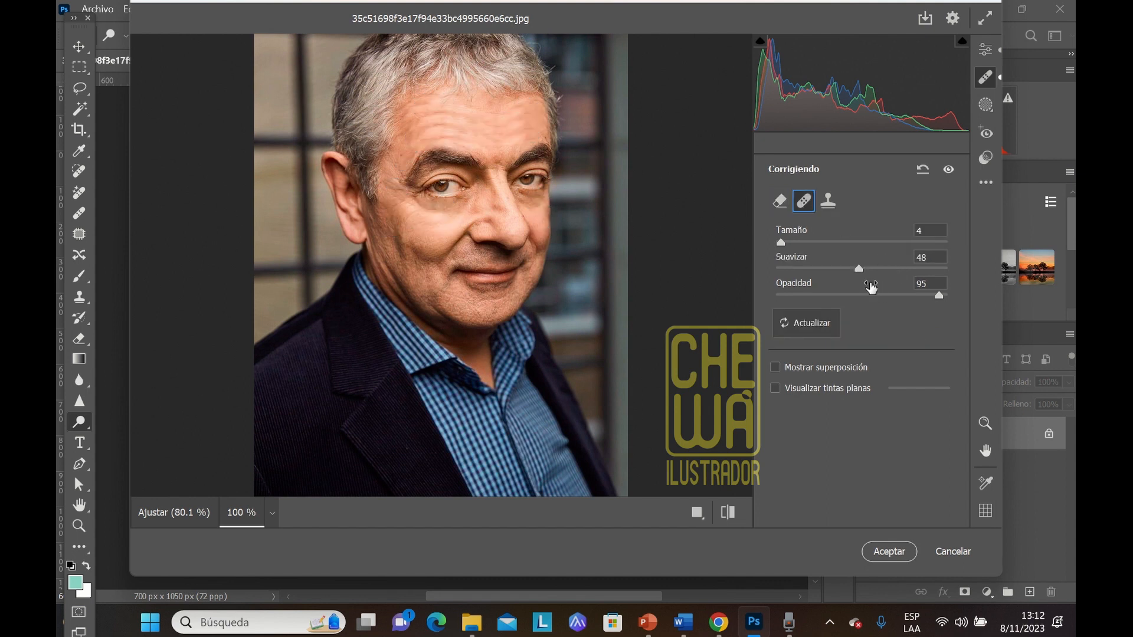
left_click_drag(859, 269, 881, 270)
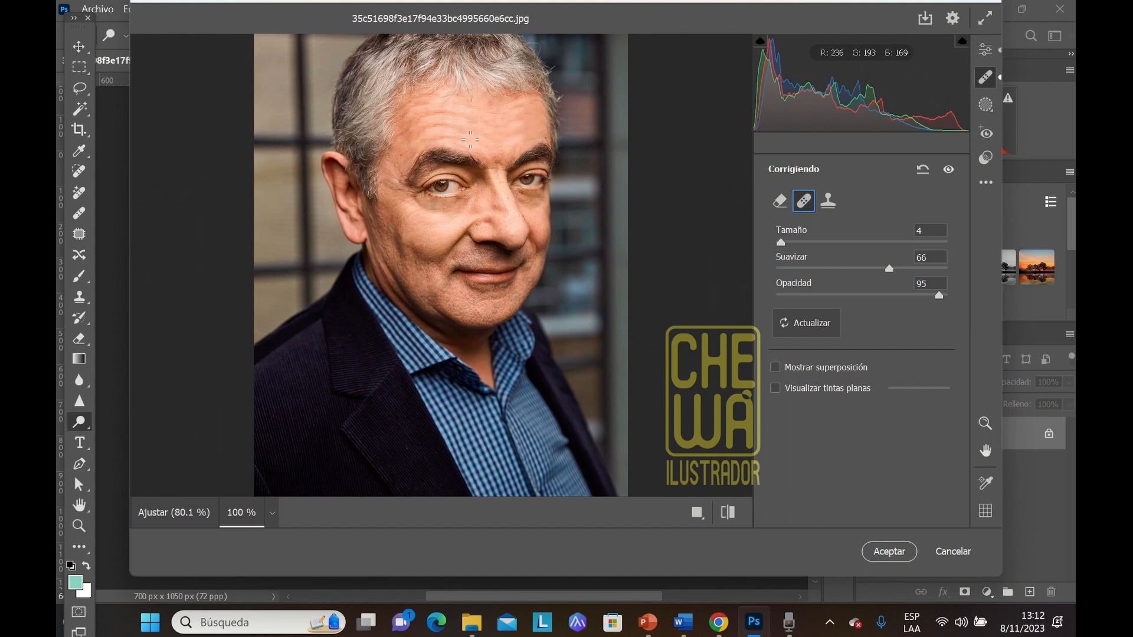
mouse_move(467, 141)
left_mouse_down()
mouse_move(427, 138)
mouse_move(466, 125)
mouse_move(432, 125)
mouse_move(447, 120)
left_mouse_up()
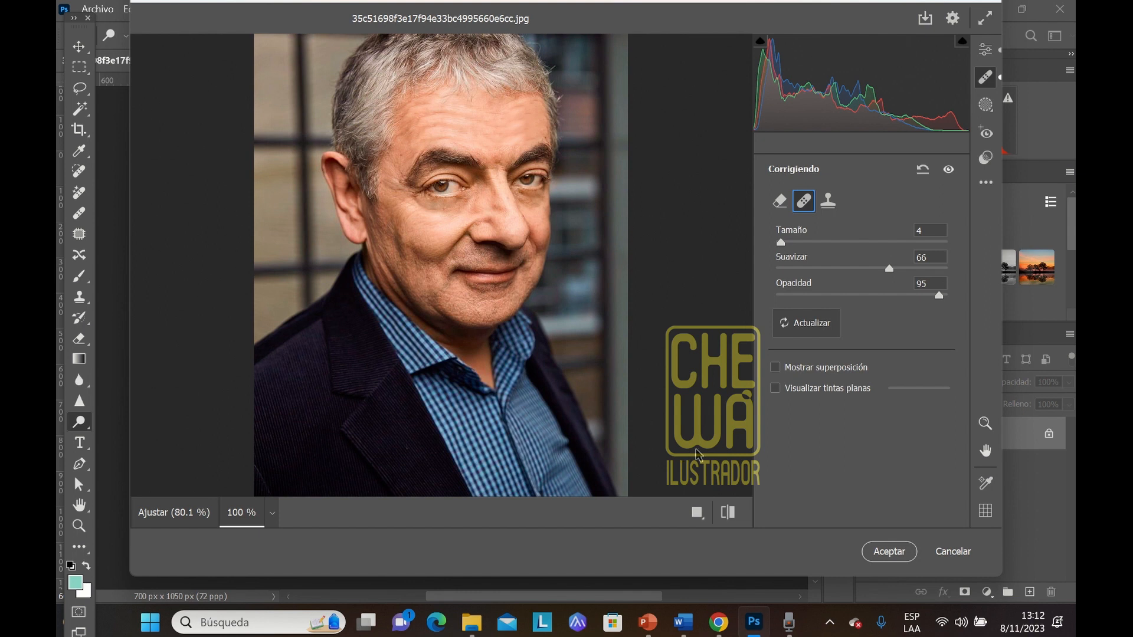
left_click(698, 514)
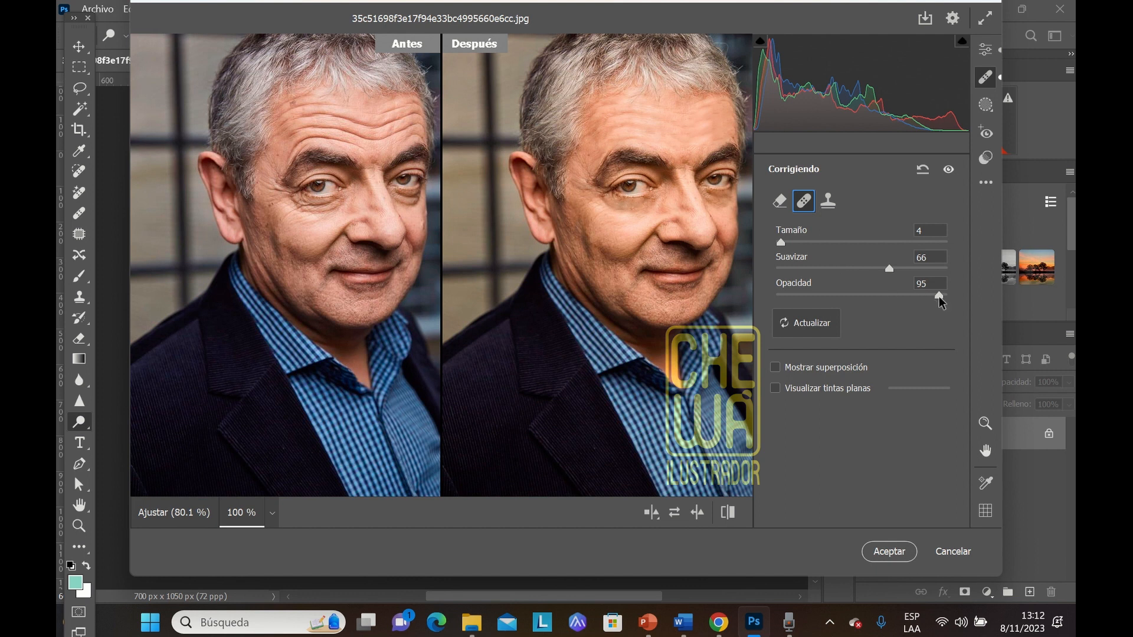
Step: Heal the skin around the eyes, cheeks and jaw with strokes at size 4, feather 50 and opacity 49
left_click_drag(941, 301, 862, 296)
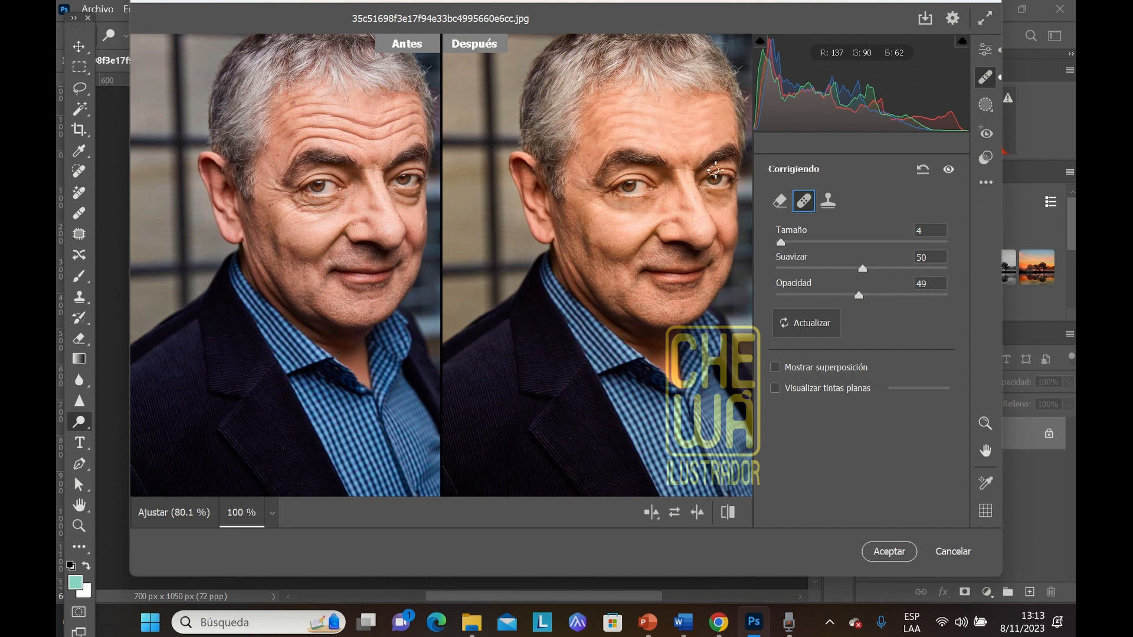
left_click_drag(715, 172, 730, 170)
left_click_drag(606, 178, 649, 173)
left_click_drag(585, 233, 598, 269)
left_click_drag(649, 234, 636, 255)
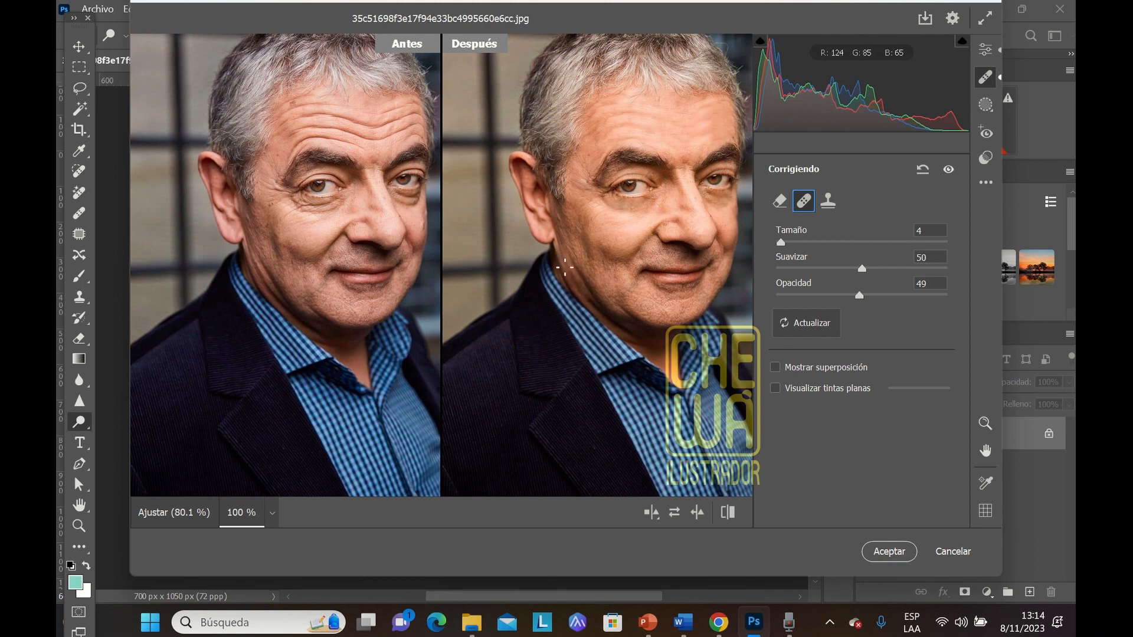
left_click_drag(560, 262, 591, 304)
left_click_drag(566, 237, 578, 268)
left_click_drag(595, 207, 580, 209)
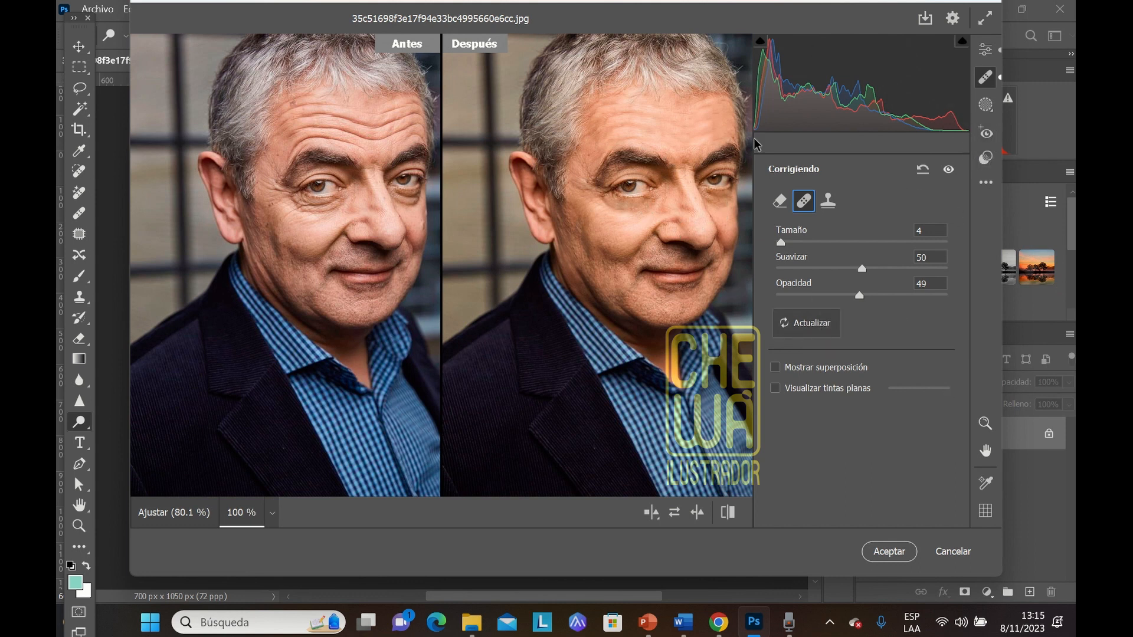
Step: Apply the Camera Raw retouching to the portrait and open the Liquify filter
left_click(988, 135)
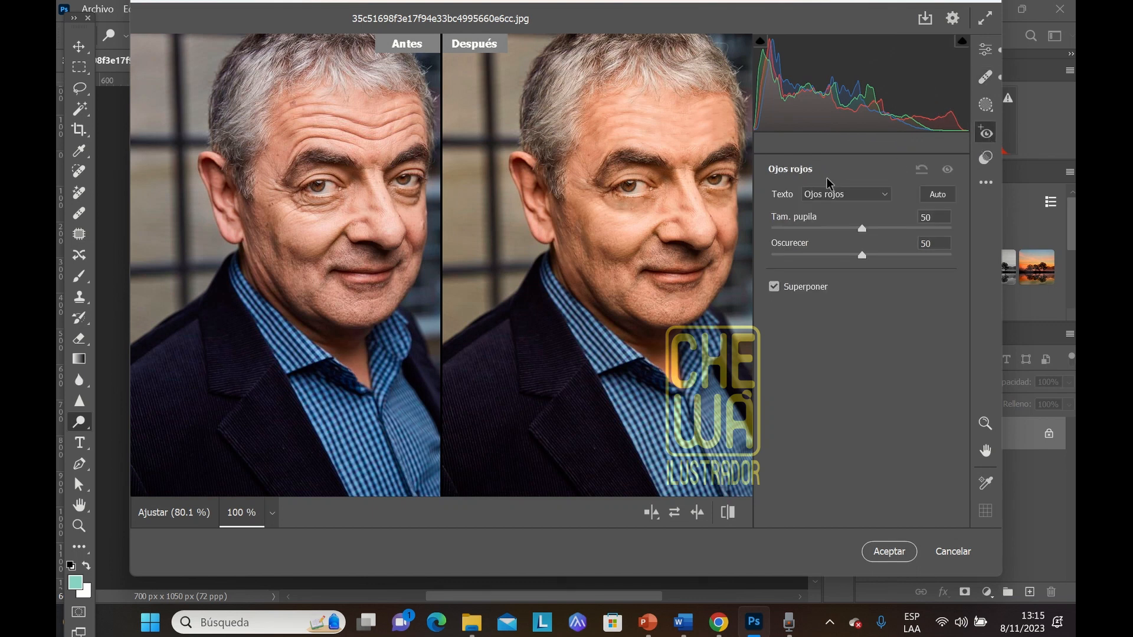
left_click(889, 555)
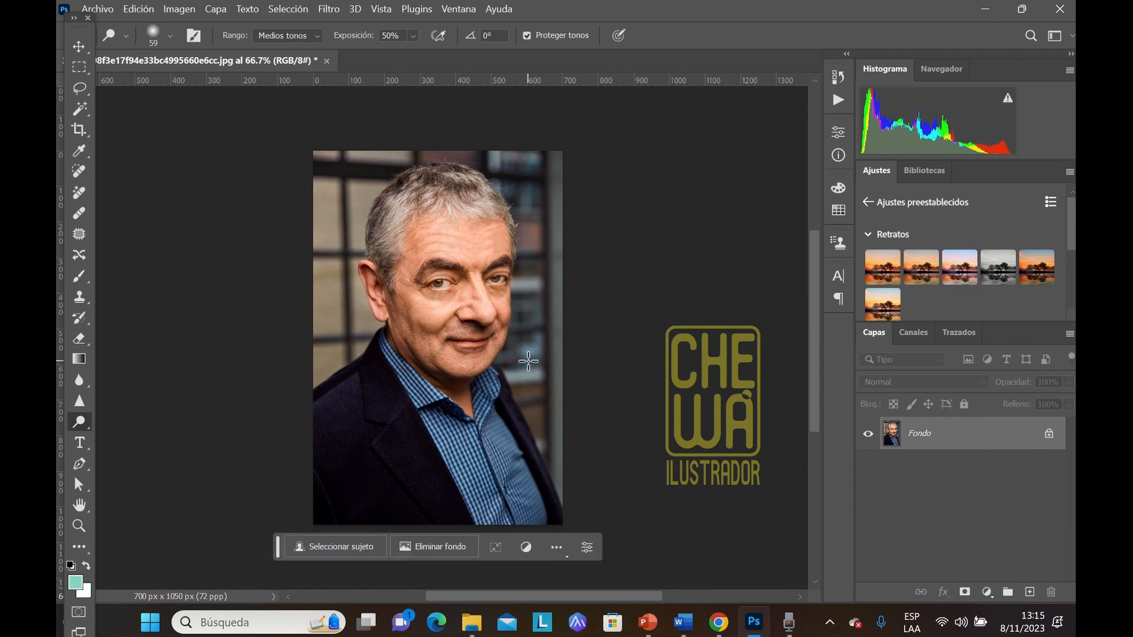
left_click(326, 9)
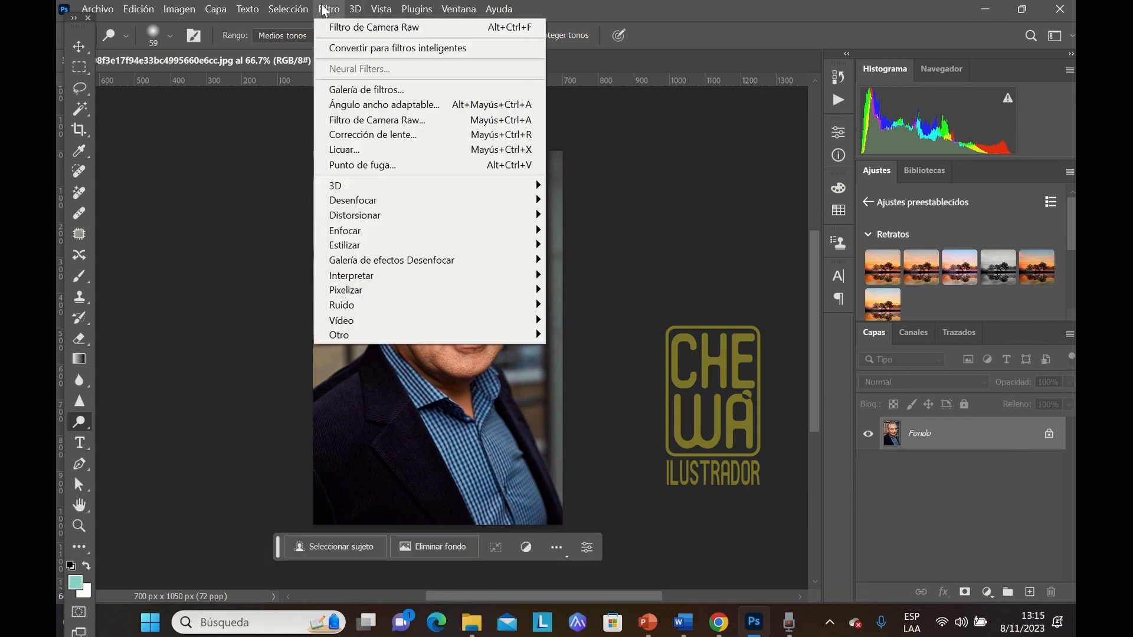
left_click(354, 151)
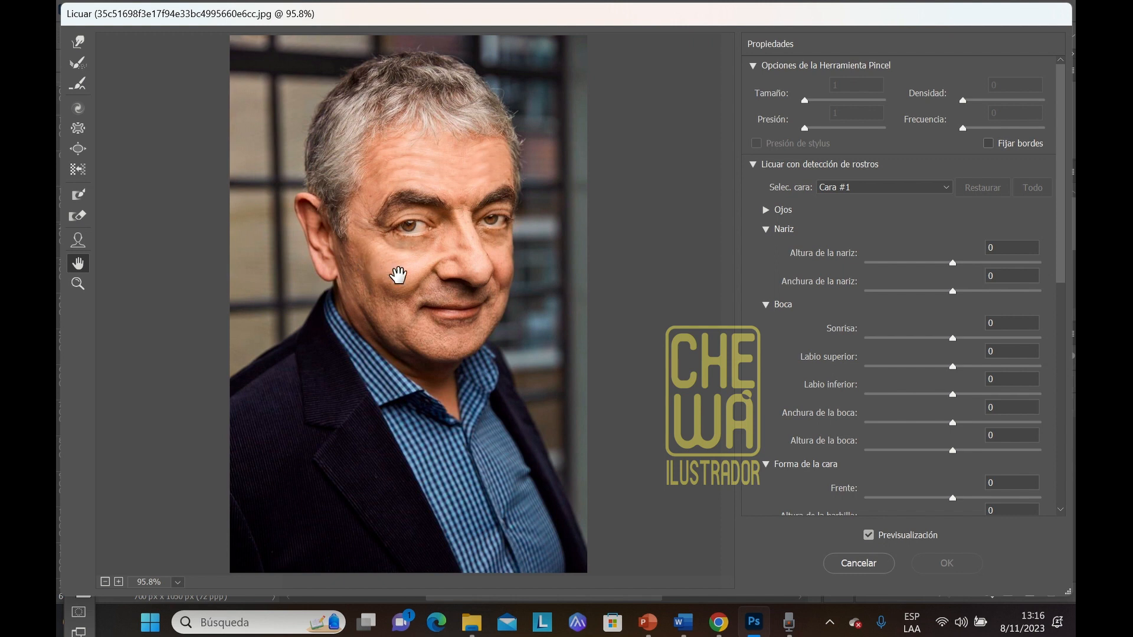
Step: Enlarge the Liquify preview to 100%, dab the forehead with the Reconstruct tool at size 100, and switch to the Smooth tool
left_click(78, 283)
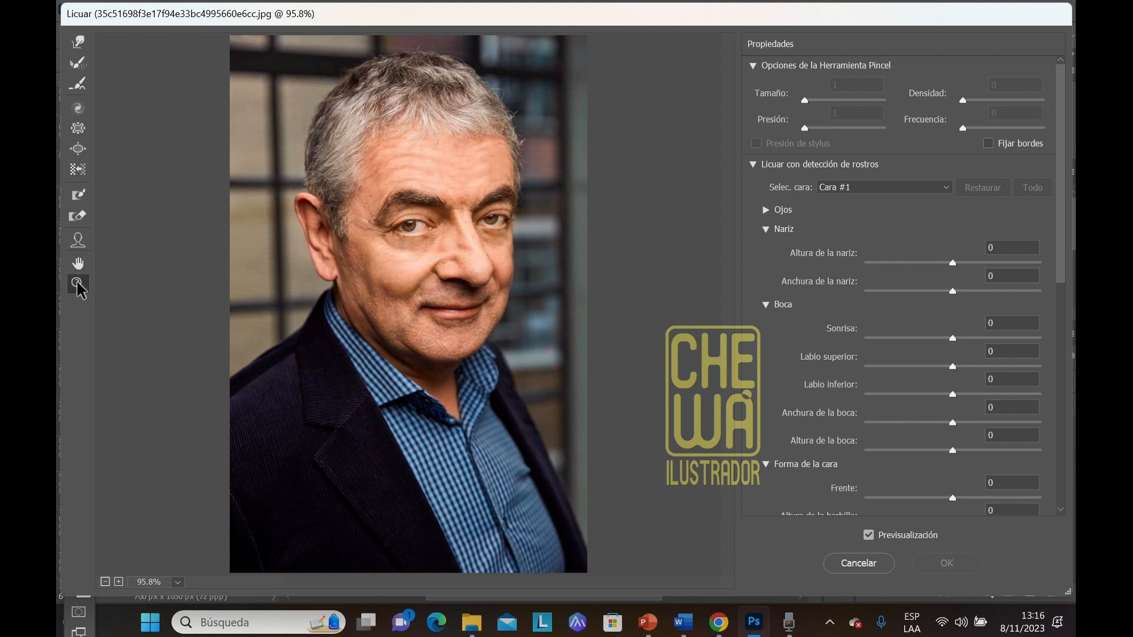
left_click(463, 310)
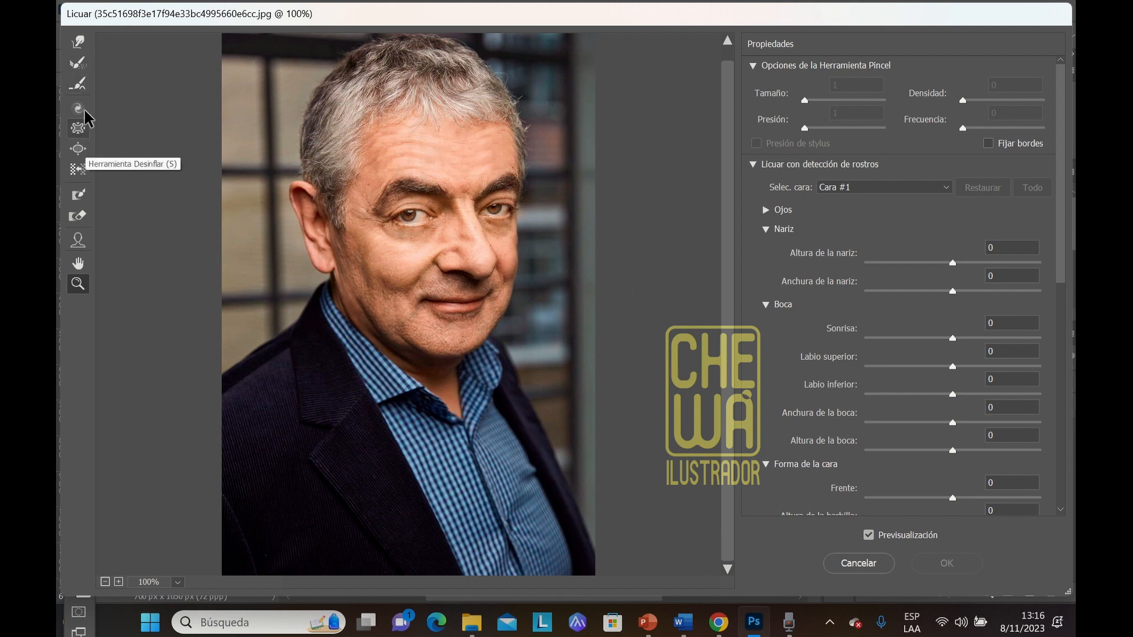
left_click(81, 67)
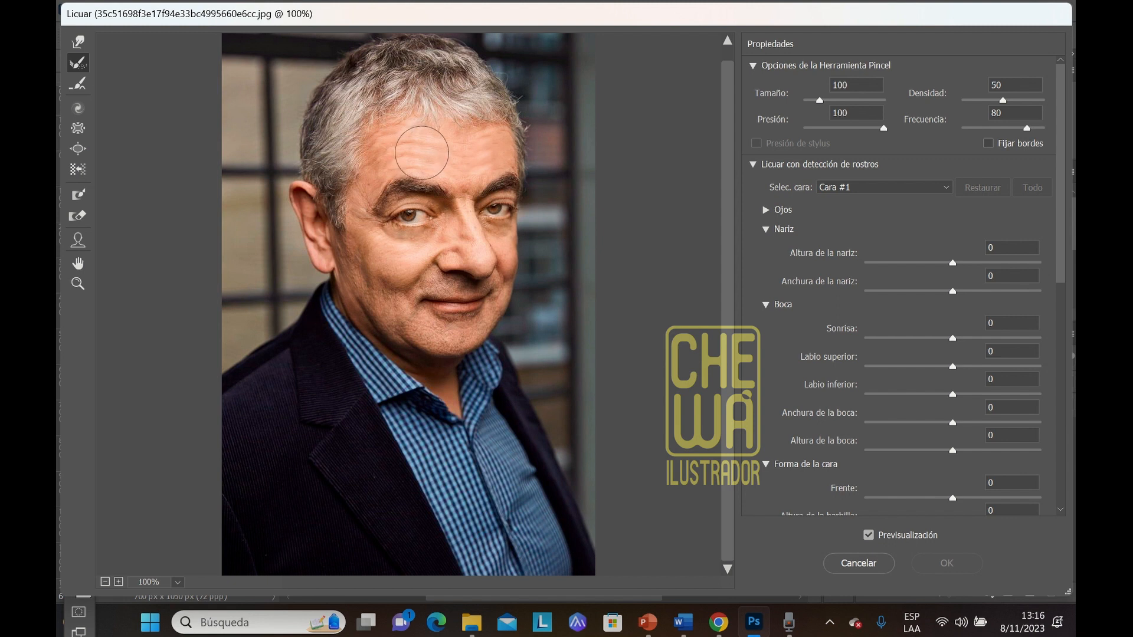
left_click(408, 153)
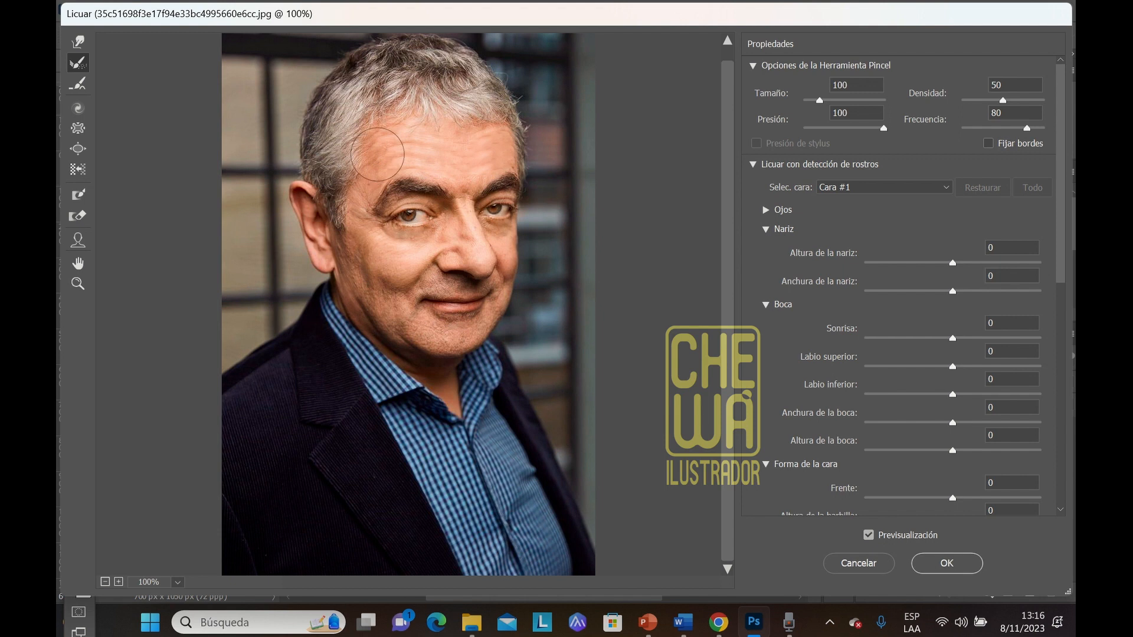
left_click(78, 88)
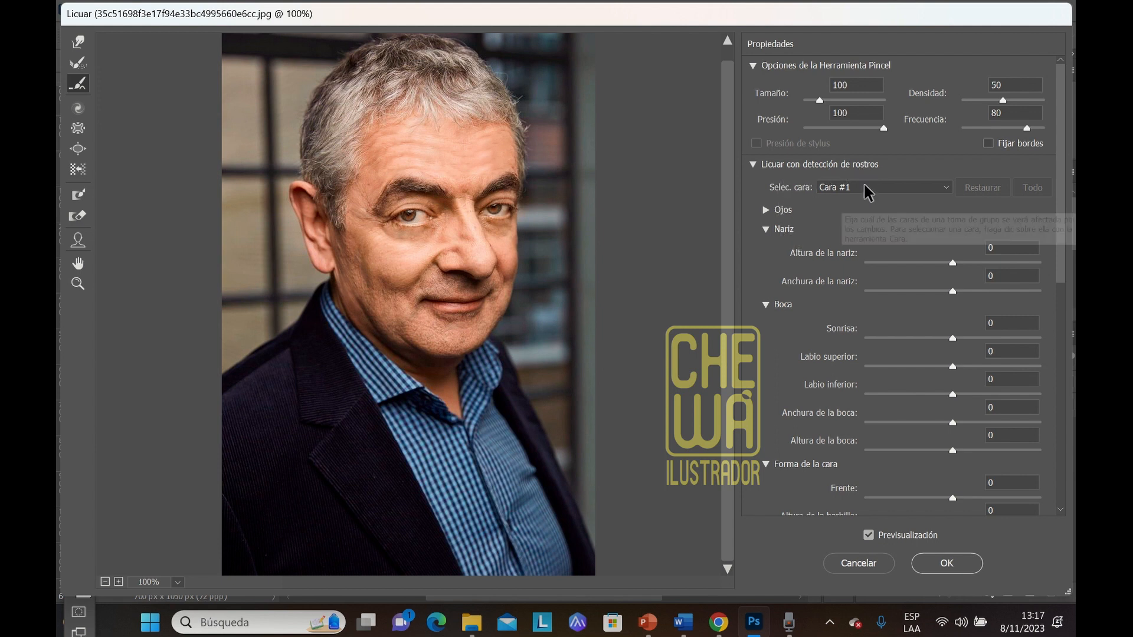
Step: Expand the face-aware eye settings and collapse the nose, mouth and face shape settings
left_click(765, 211)
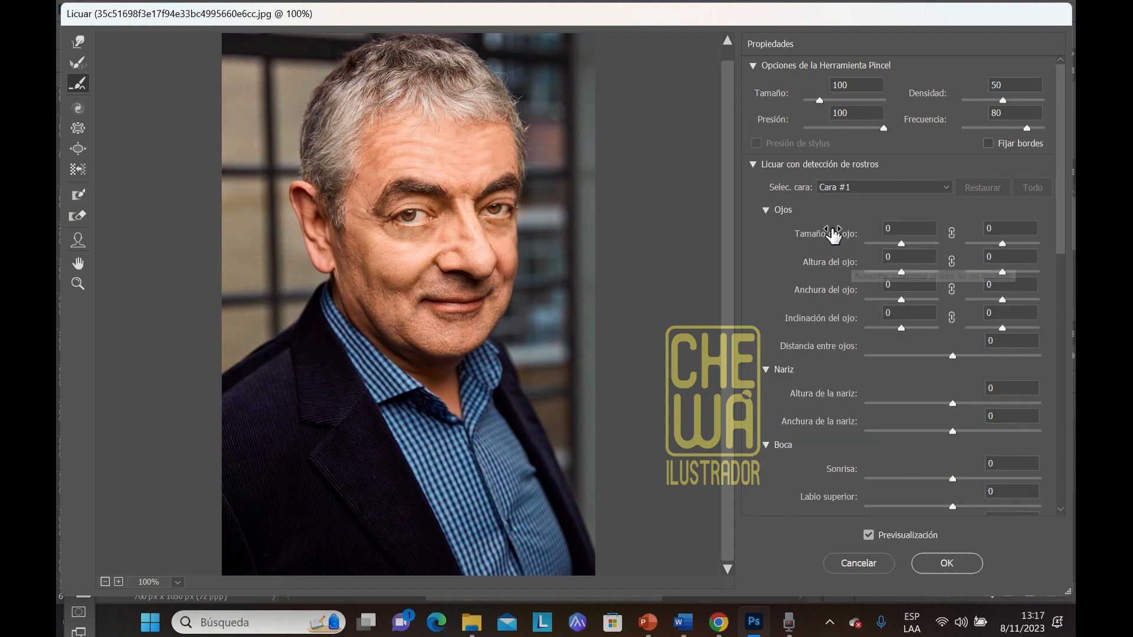
left_click(767, 371)
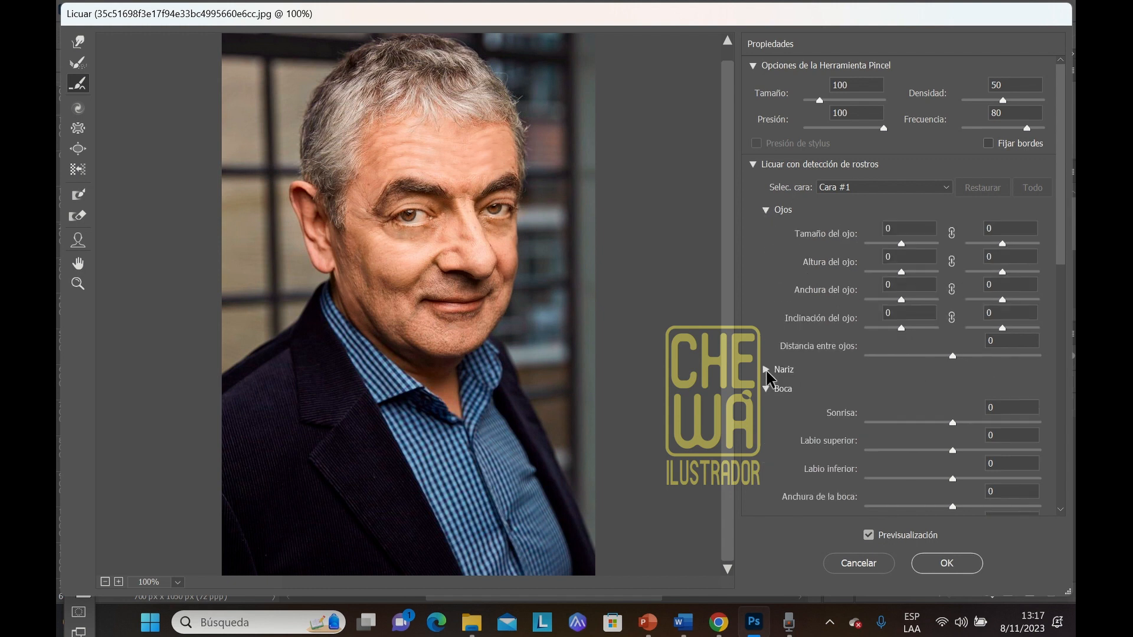
left_click(766, 390)
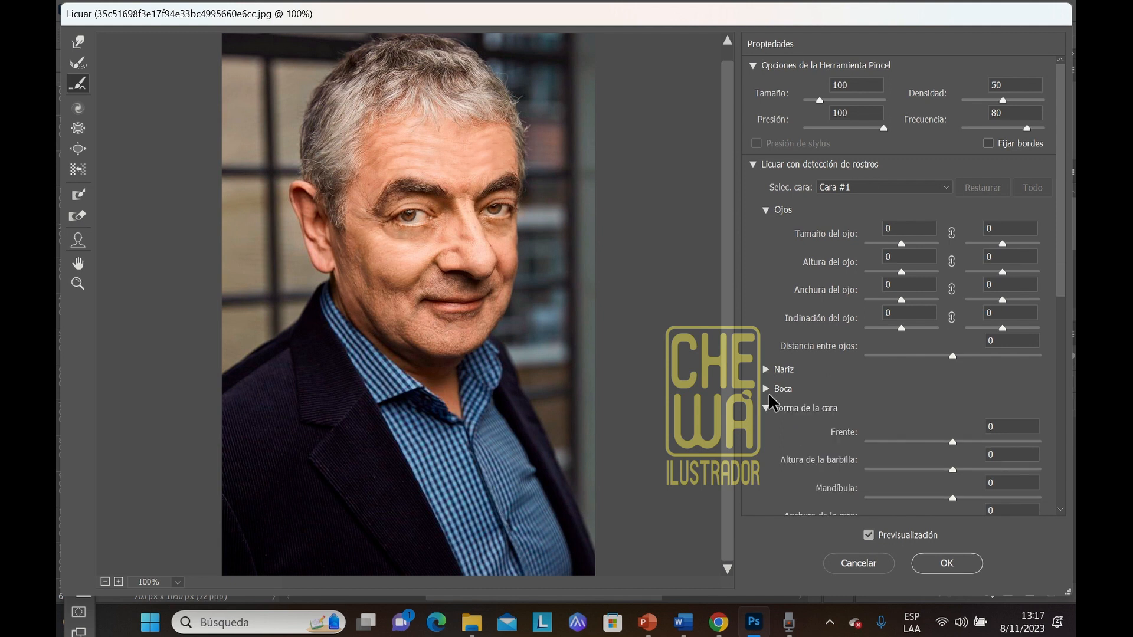
left_click(768, 409)
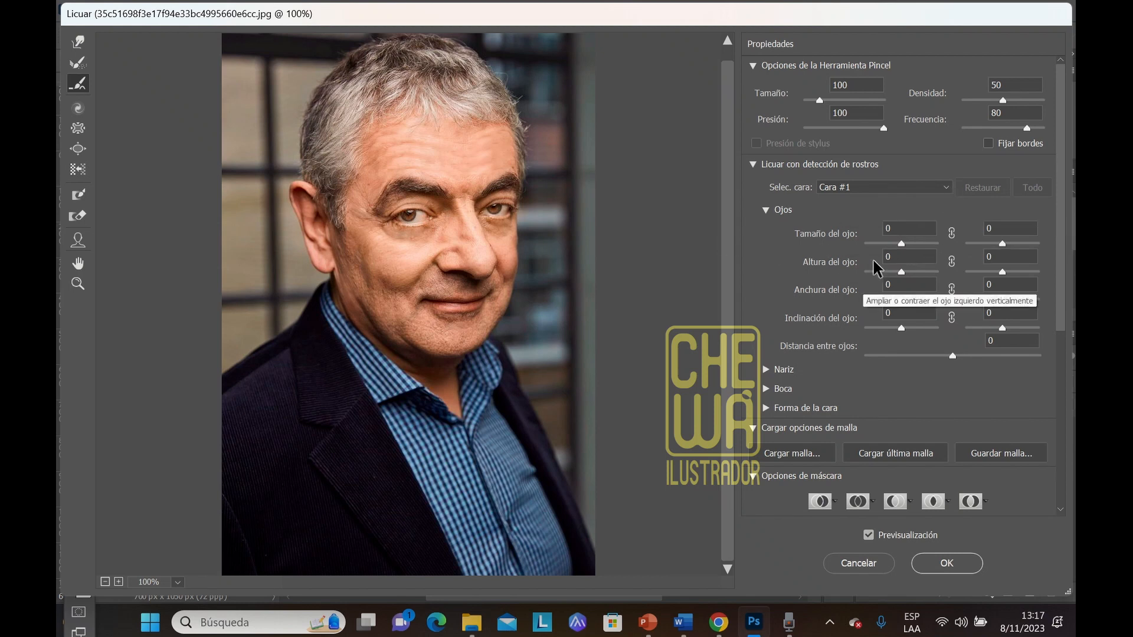
Step: Set the eye size to 100 for both the left and right eye
left_click(902, 243)
left_click_drag(904, 244, 941, 252)
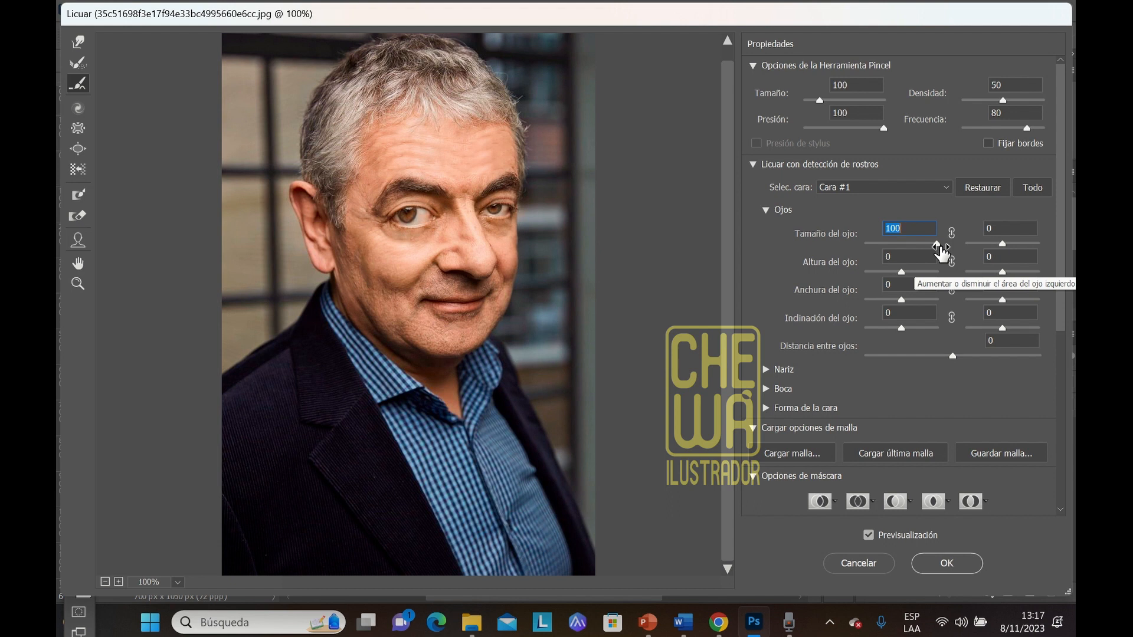
mouse_move(942, 252)
left_mouse_down()
mouse_move(926, 253)
mouse_move(963, 250)
left_mouse_up()
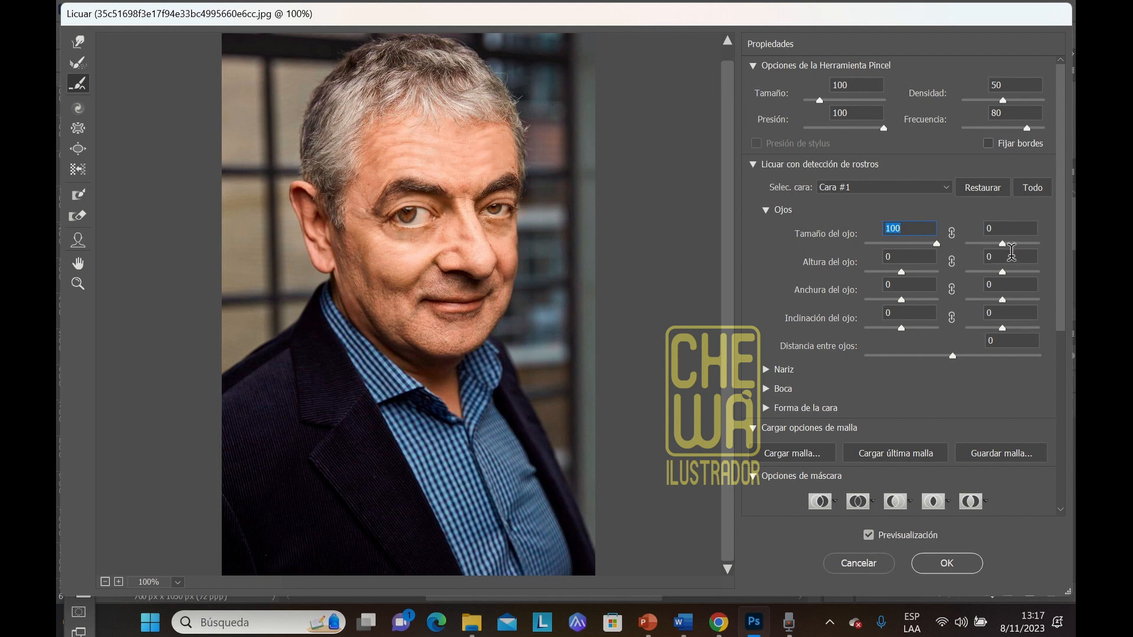
left_click_drag(1002, 244, 1062, 243)
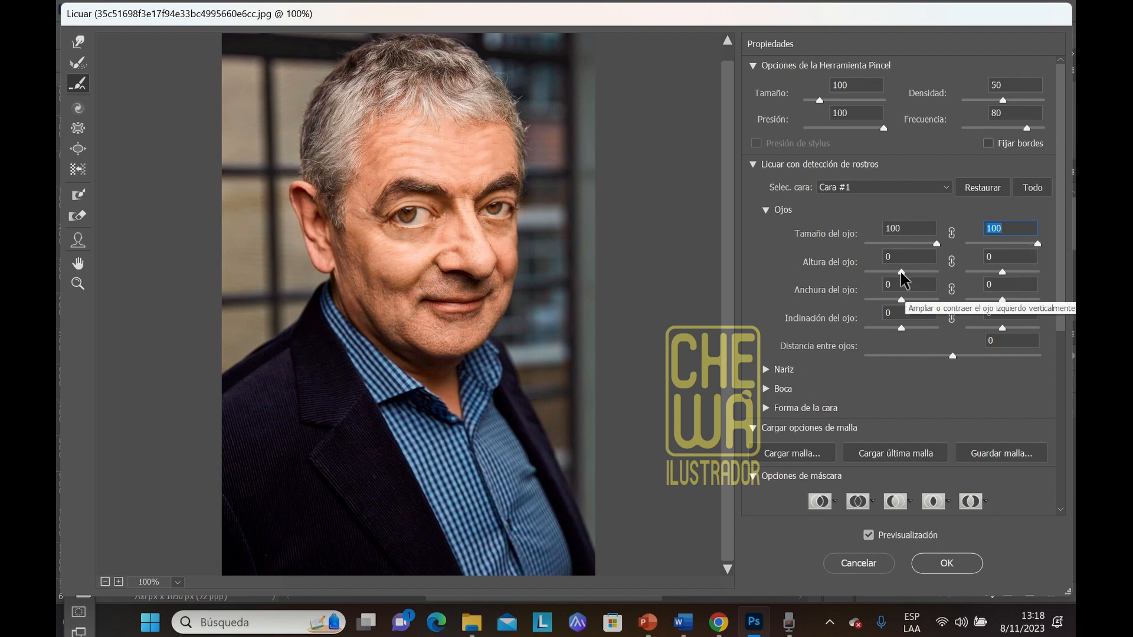
Step: Set the height of both eyes to 100 and the left eye's width to -42
left_click_drag(901, 273, 943, 272)
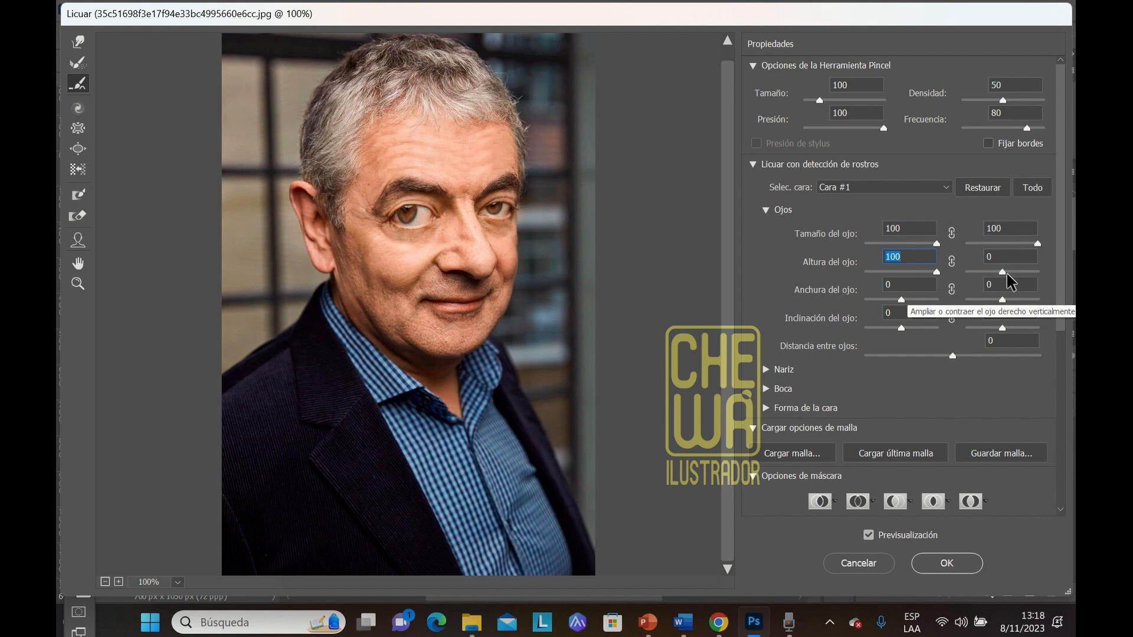
left_click_drag(1007, 272, 1043, 273)
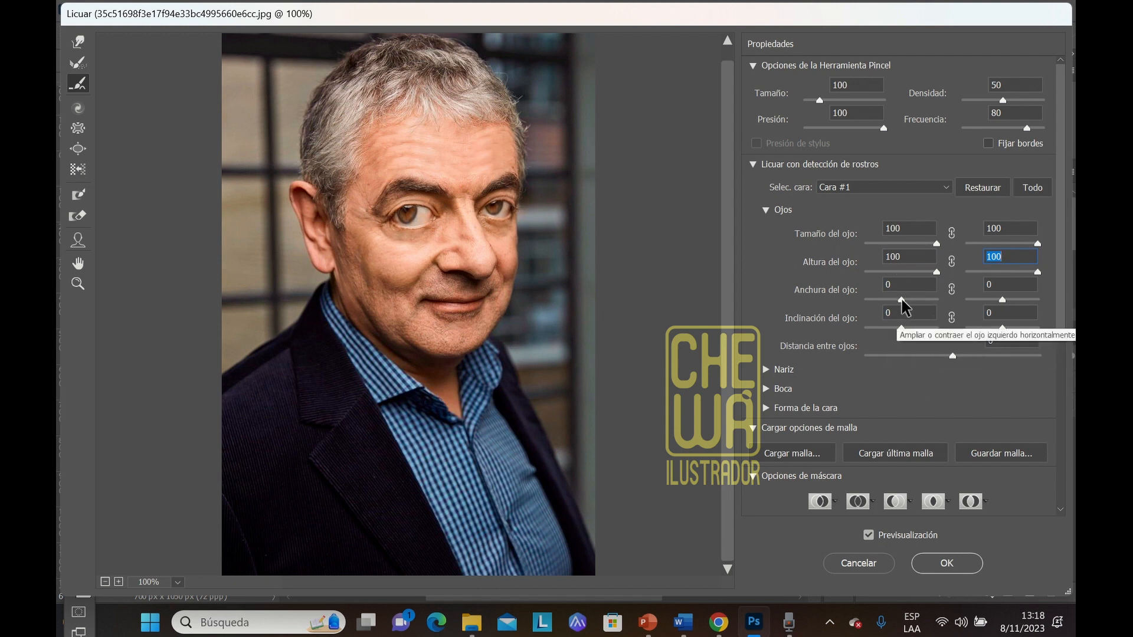
mouse_move(902, 300)
left_mouse_down()
mouse_move(936, 301)
mouse_move(860, 302)
mouse_move(936, 300)
mouse_move(887, 303)
left_mouse_up()
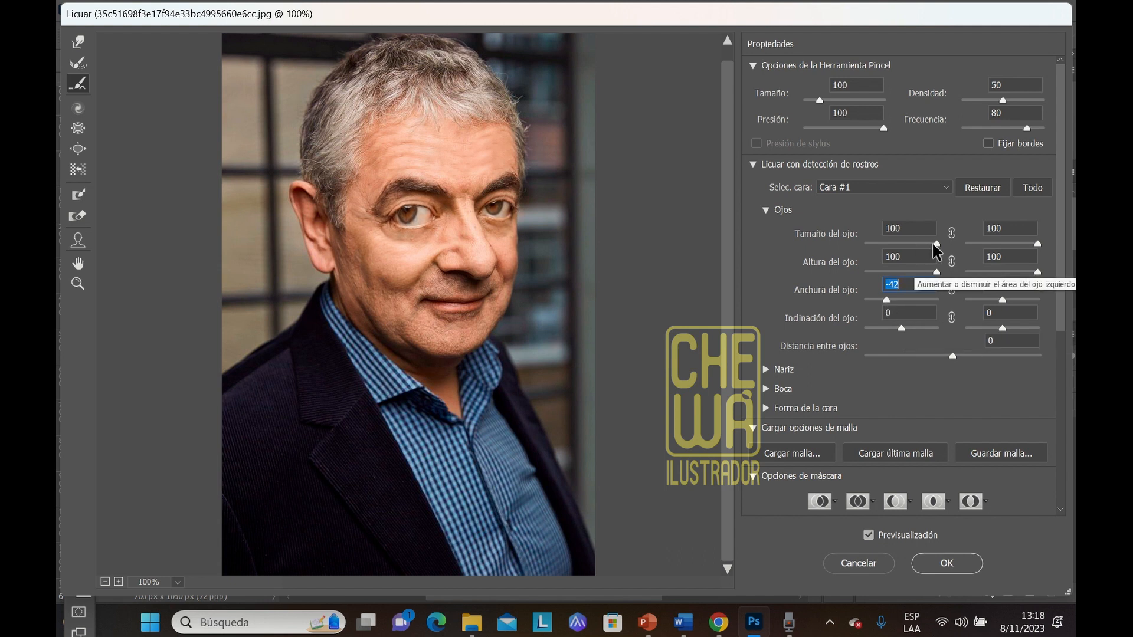
Step: Set the size of both eyes to -100 and their width to 100
left_click_drag(933, 242, 863, 253)
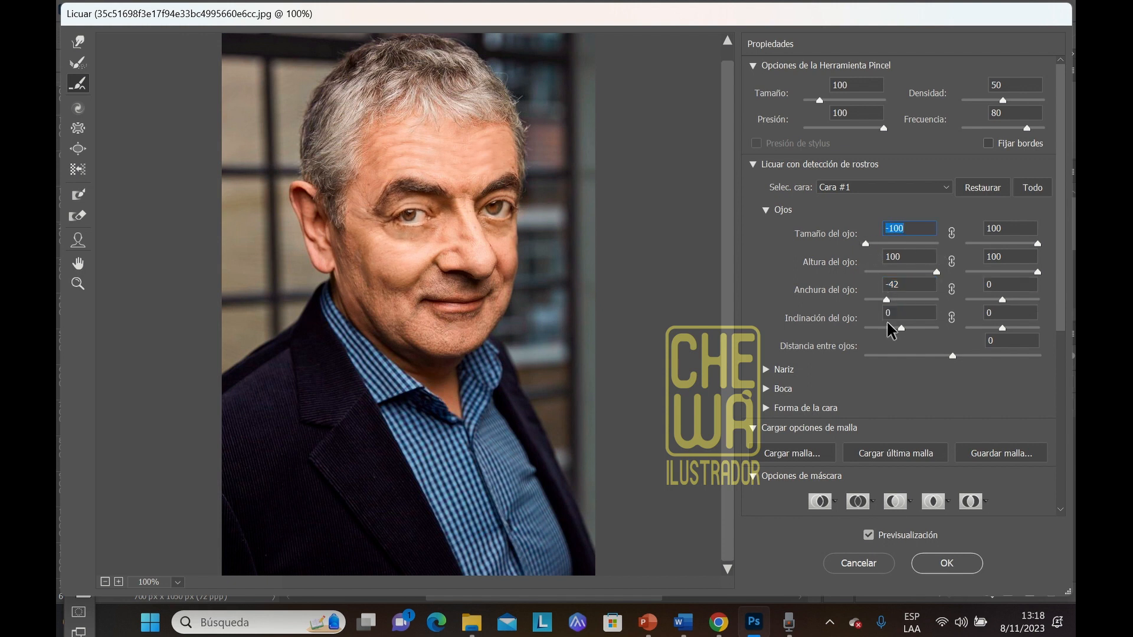
left_click_drag(886, 299, 938, 300)
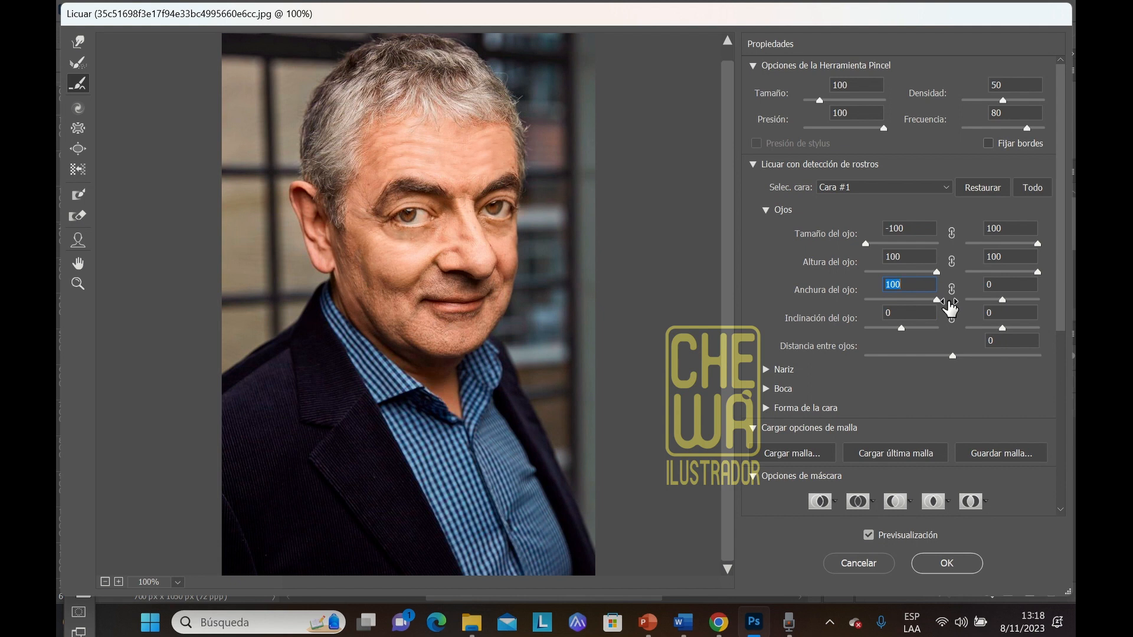
left_click_drag(1037, 244, 951, 248)
left_click_drag(1000, 306, 1040, 307)
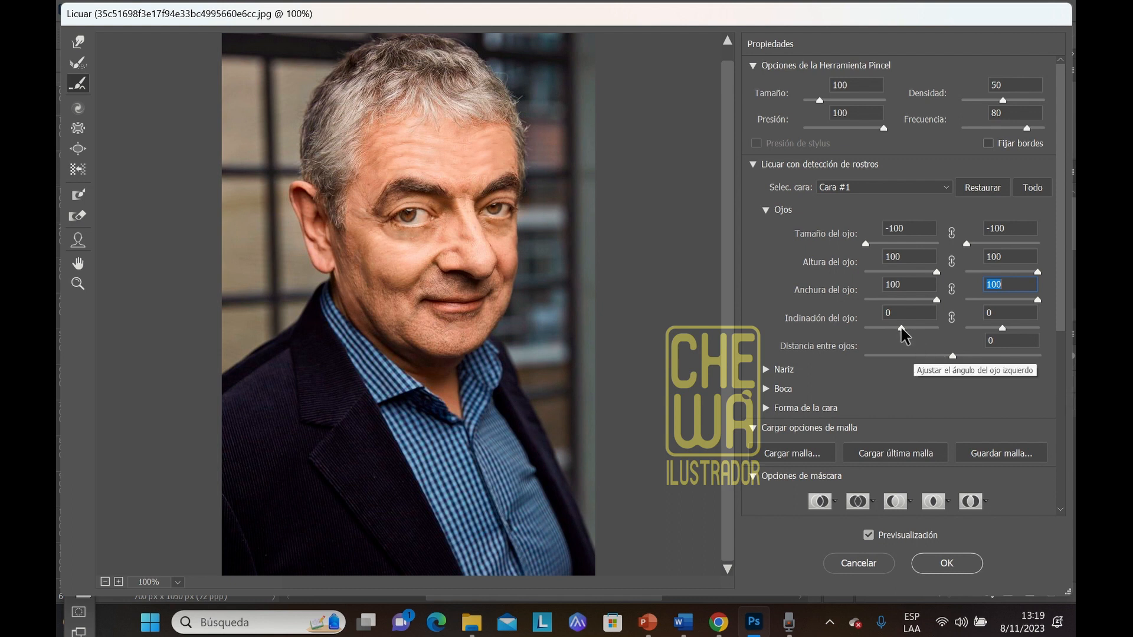
Step: Set the tilt of both the left and right eye to 100
left_click_drag(902, 329, 950, 335)
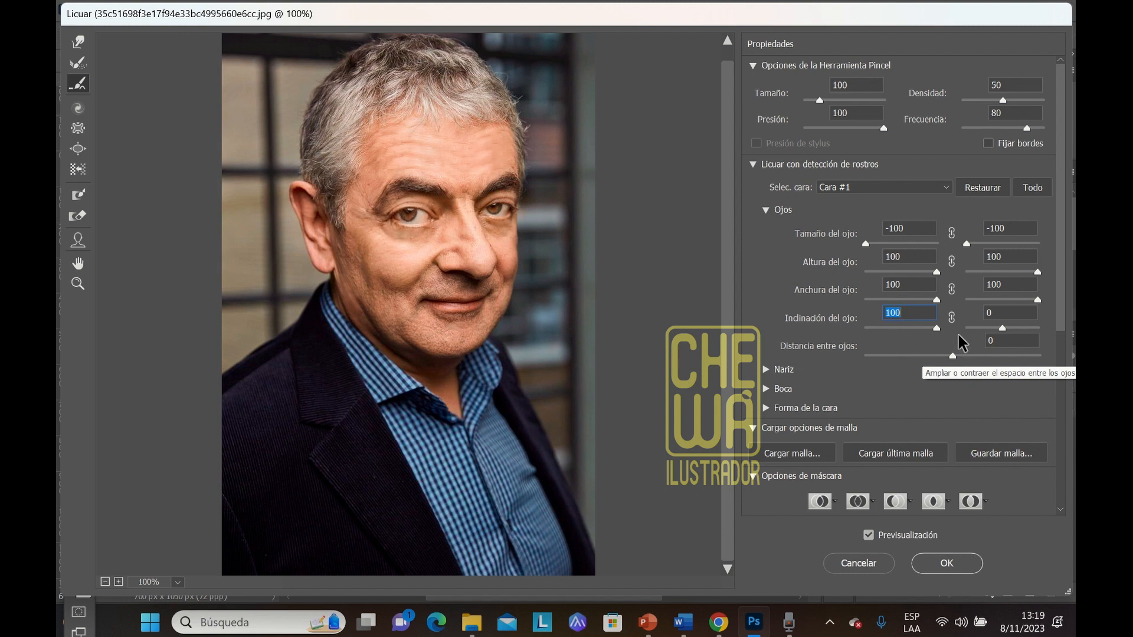
mouse_move(959, 335)
left_mouse_down()
mouse_move(877, 334)
mouse_move(951, 336)
left_mouse_up()
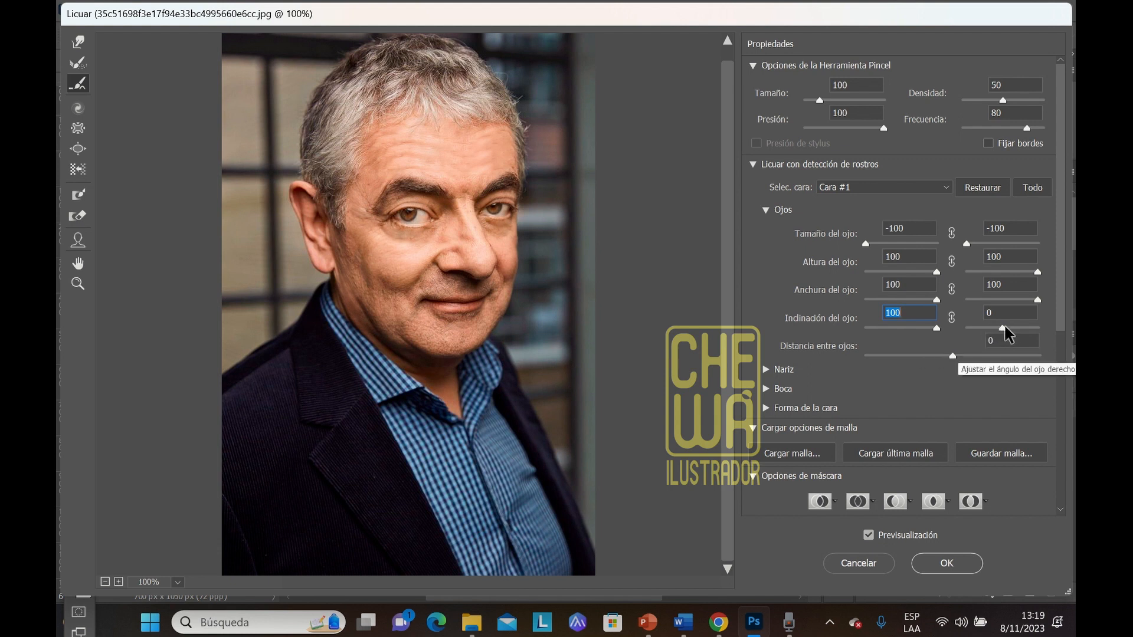
left_click_drag(1002, 328, 1037, 329)
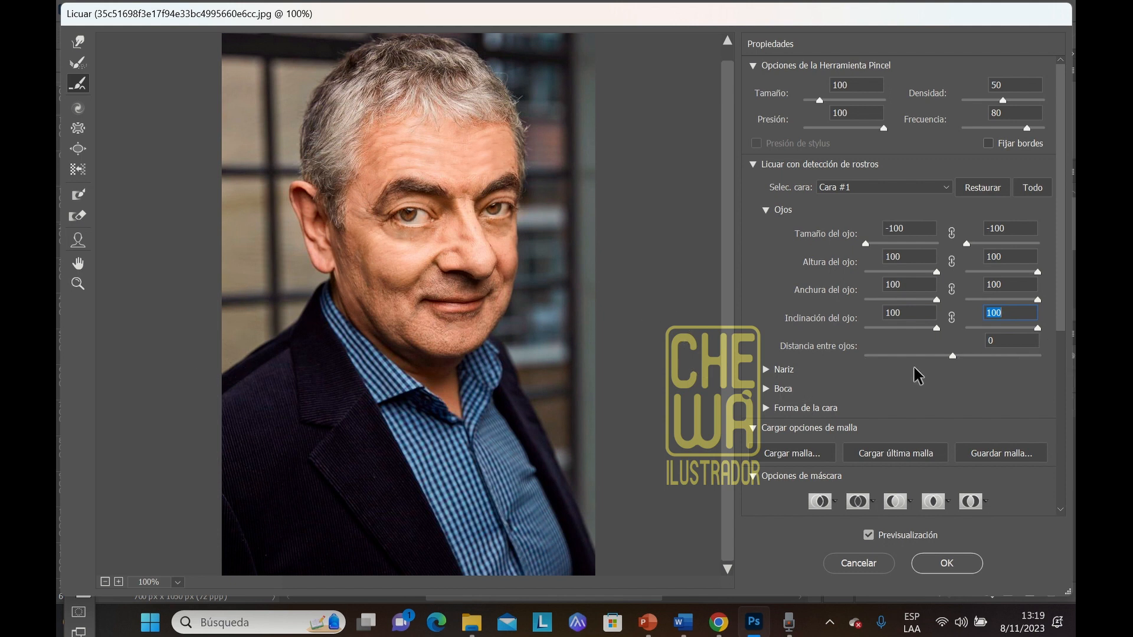
Step: Set the distance between the eyes to -81 and expand the nose settings
left_click(953, 357)
mouse_move(950, 356)
left_mouse_down()
mouse_move(865, 361)
mouse_move(1068, 354)
mouse_move(941, 362)
mouse_move(953, 363)
left_mouse_up()
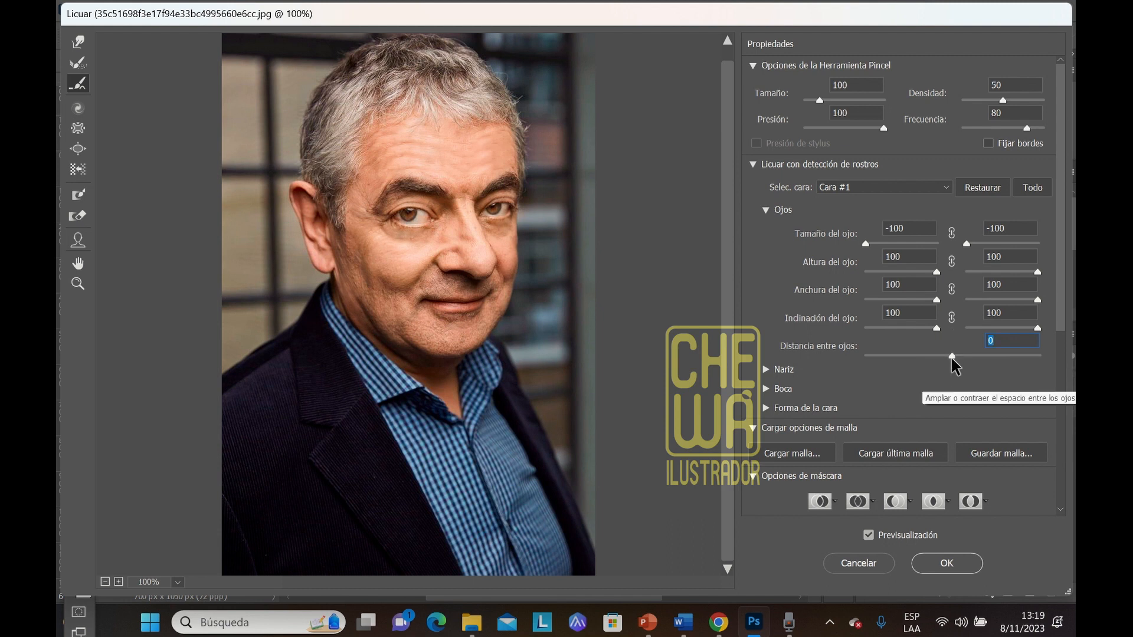
left_click_drag(952, 357, 942, 354)
left_click_drag(930, 358, 882, 361)
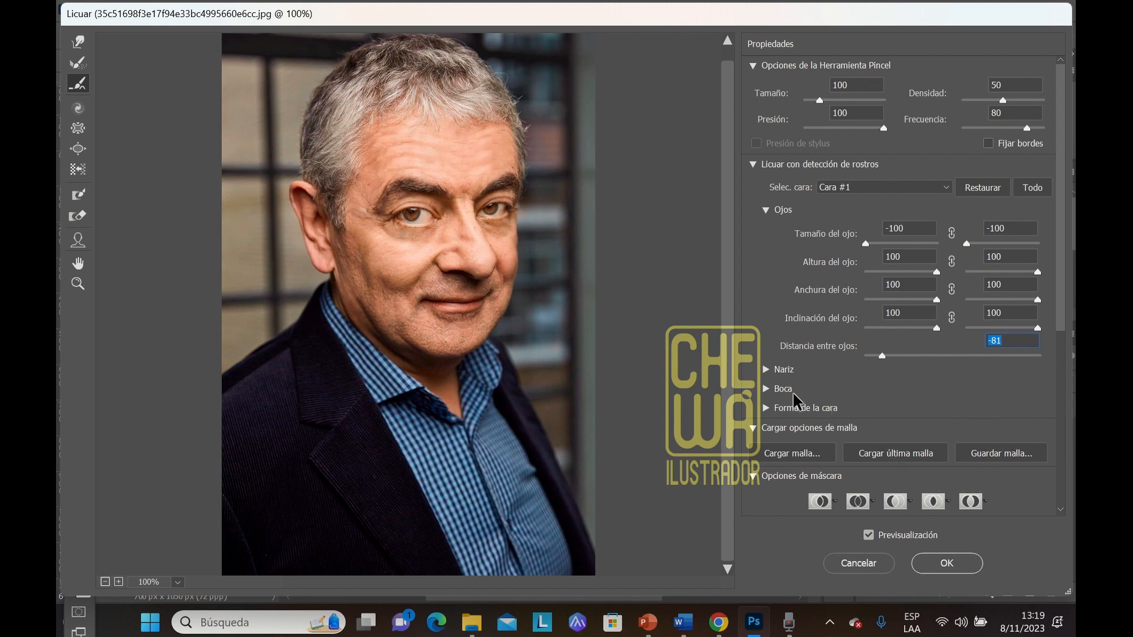
left_click(765, 370)
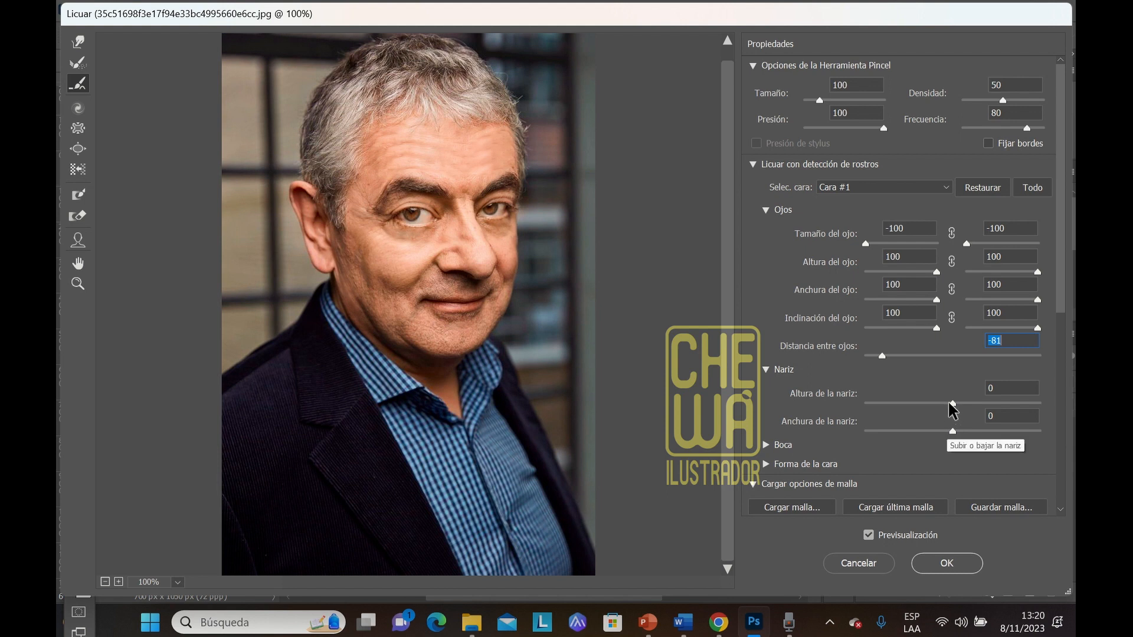
Step: Set the nose height to -96 and the nose width to 100
left_click_drag(949, 403, 1047, 410)
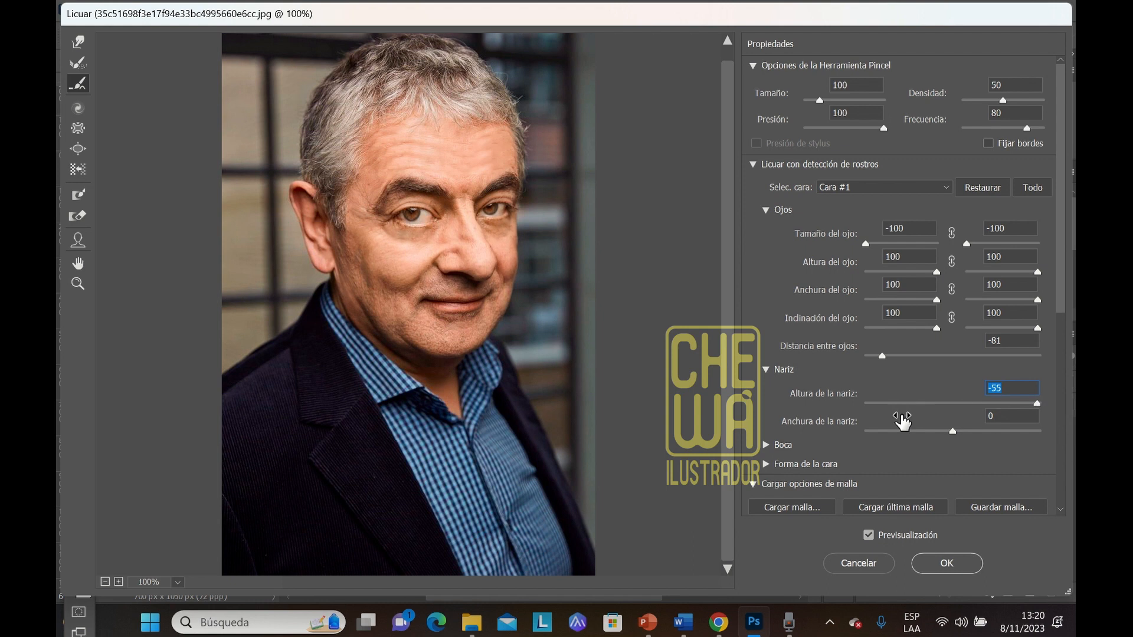
left_click_drag(903, 420, 873, 429)
left_click(952, 431)
left_click_drag(952, 431, 1066, 435)
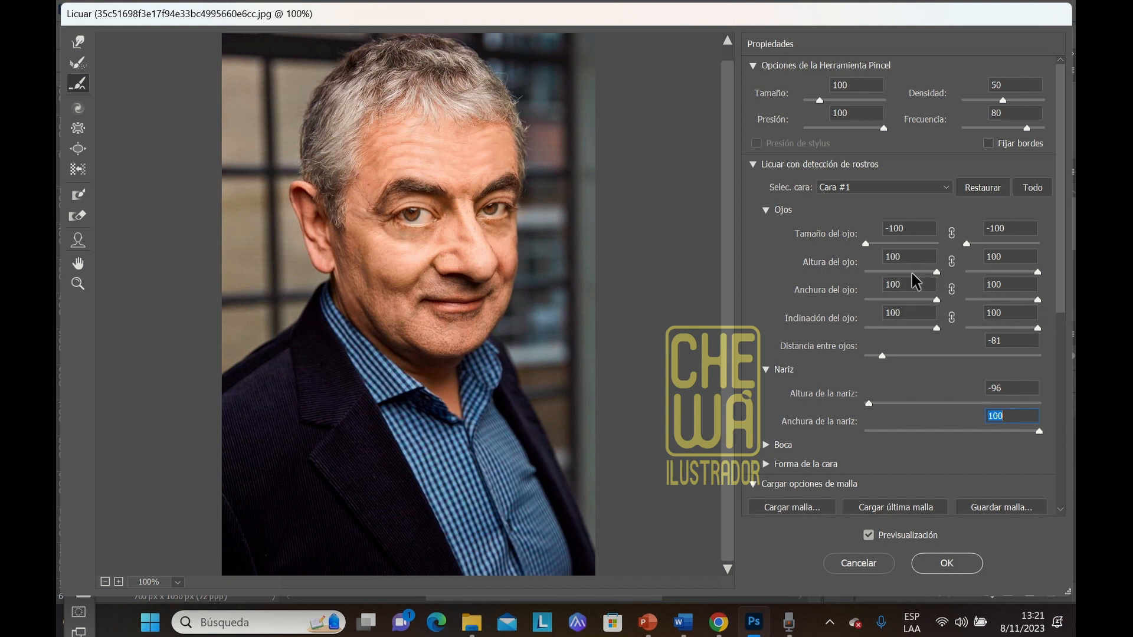
Step: Set the left eye's size to 17 and the right eye's size to 33
mouse_move(934, 272)
left_mouse_down()
mouse_move(878, 280)
mouse_move(938, 279)
left_mouse_up()
left_click(865, 244)
left_click_drag(866, 244, 916, 248)
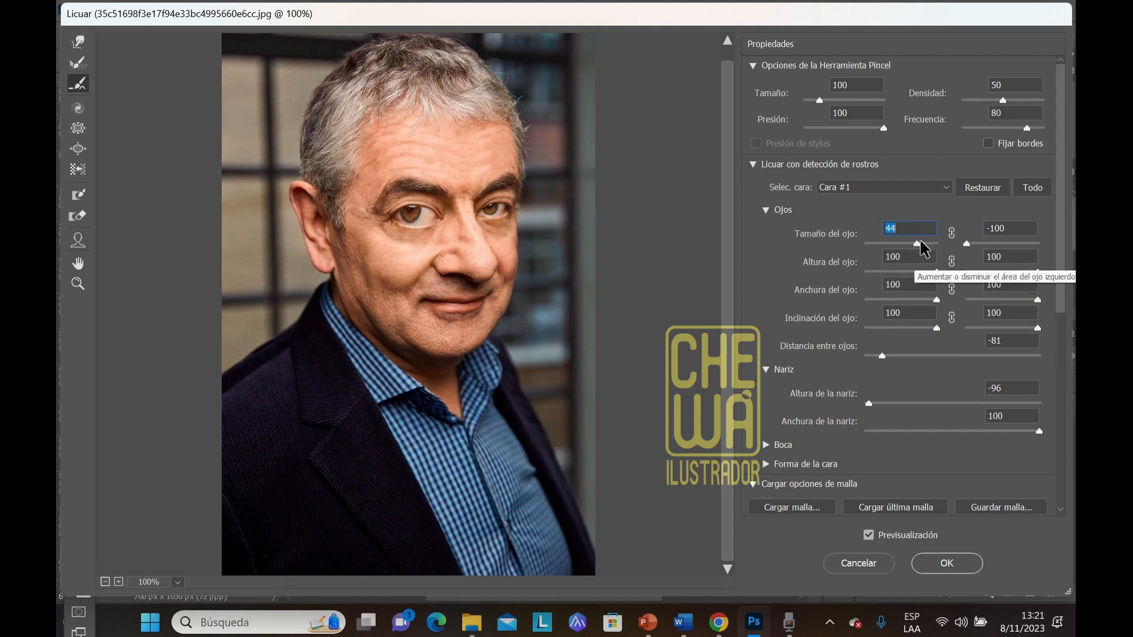
left_click_drag(919, 242, 912, 251)
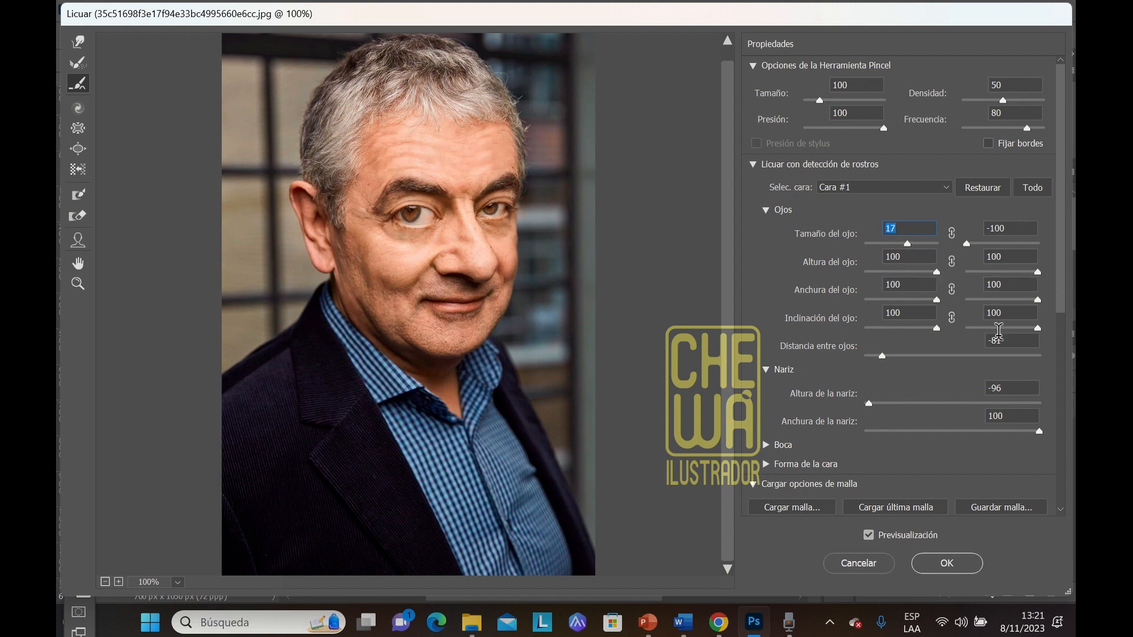
left_click_drag(964, 243, 978, 243)
left_click_drag(980, 251, 1012, 247)
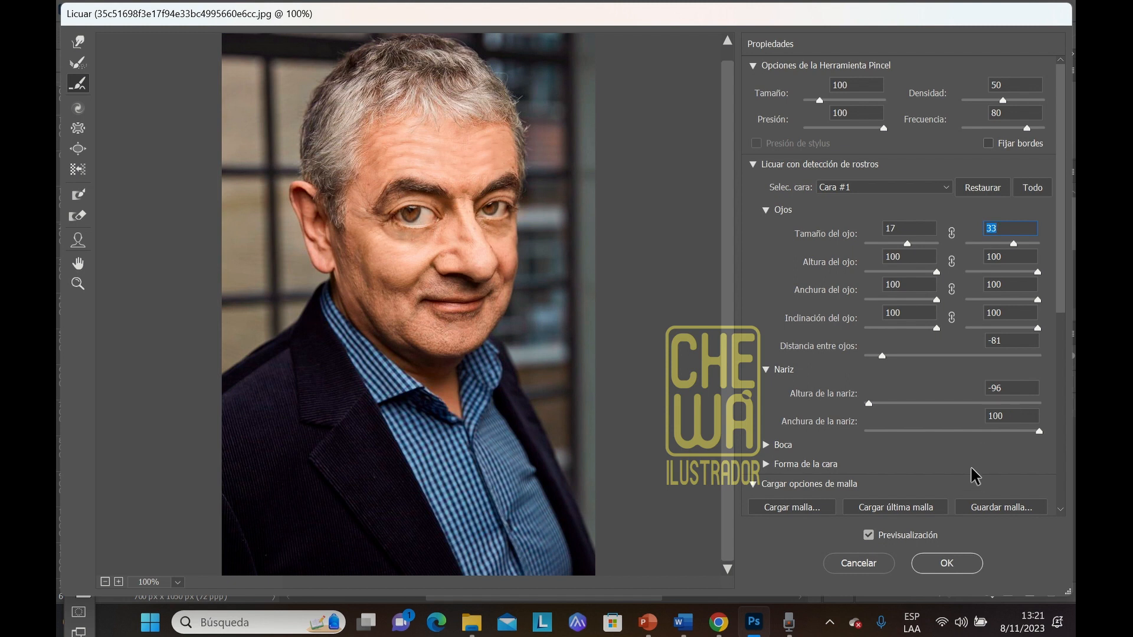
Step: Set the mouth's smile to 100, the upper lip to 100 and the lower lip to -100
left_click(767, 445)
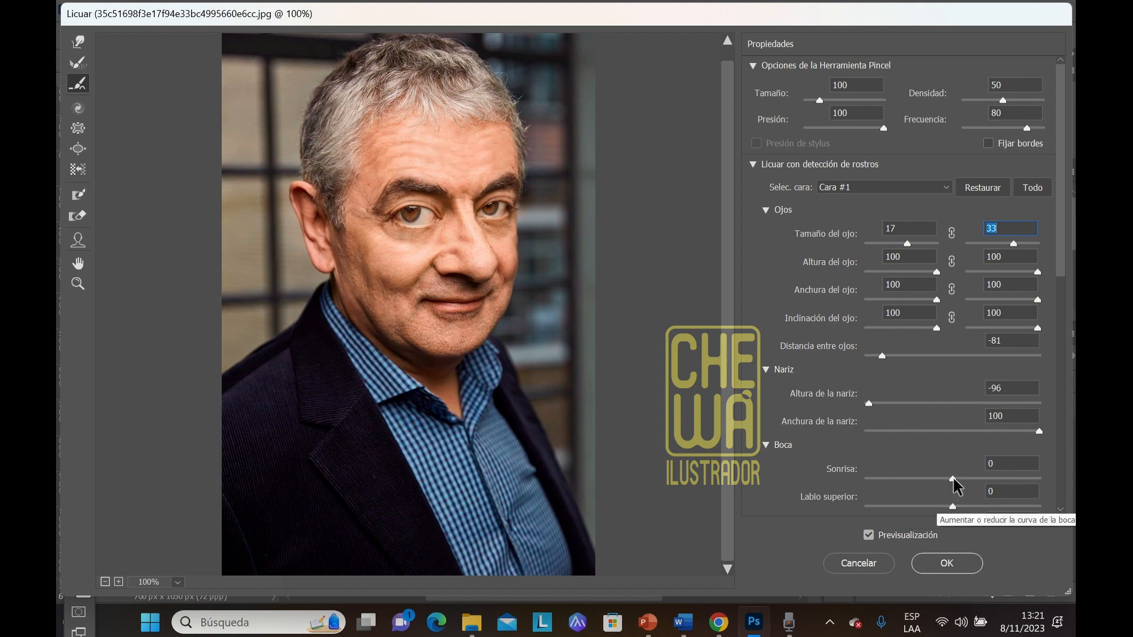
left_click_drag(953, 478, 1073, 484)
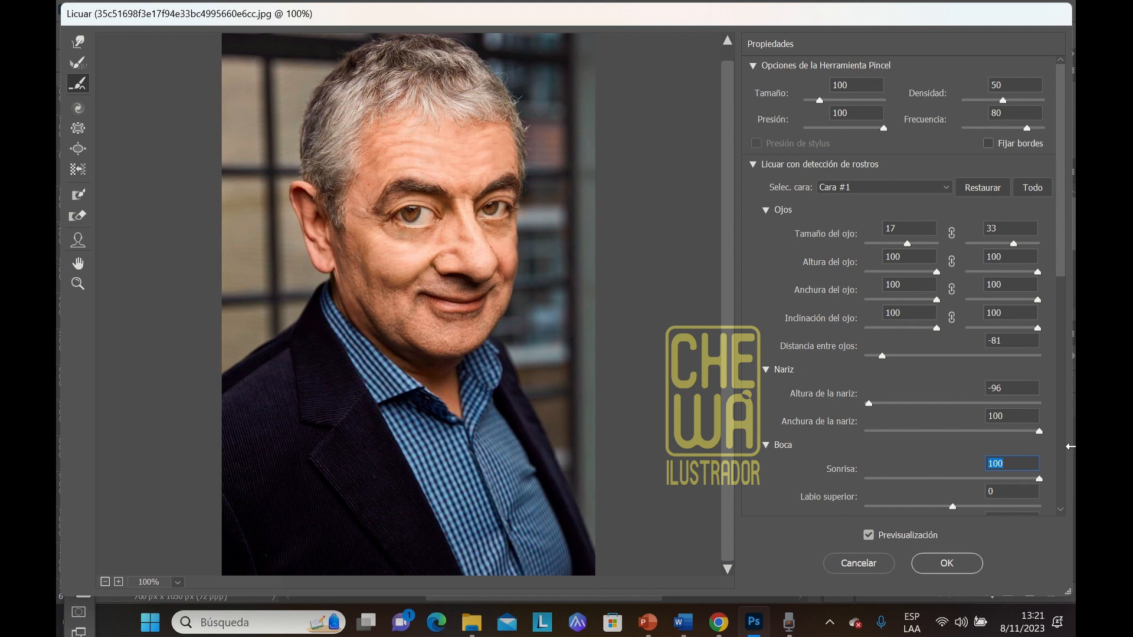
left_click_drag(1058, 273, 1057, 354)
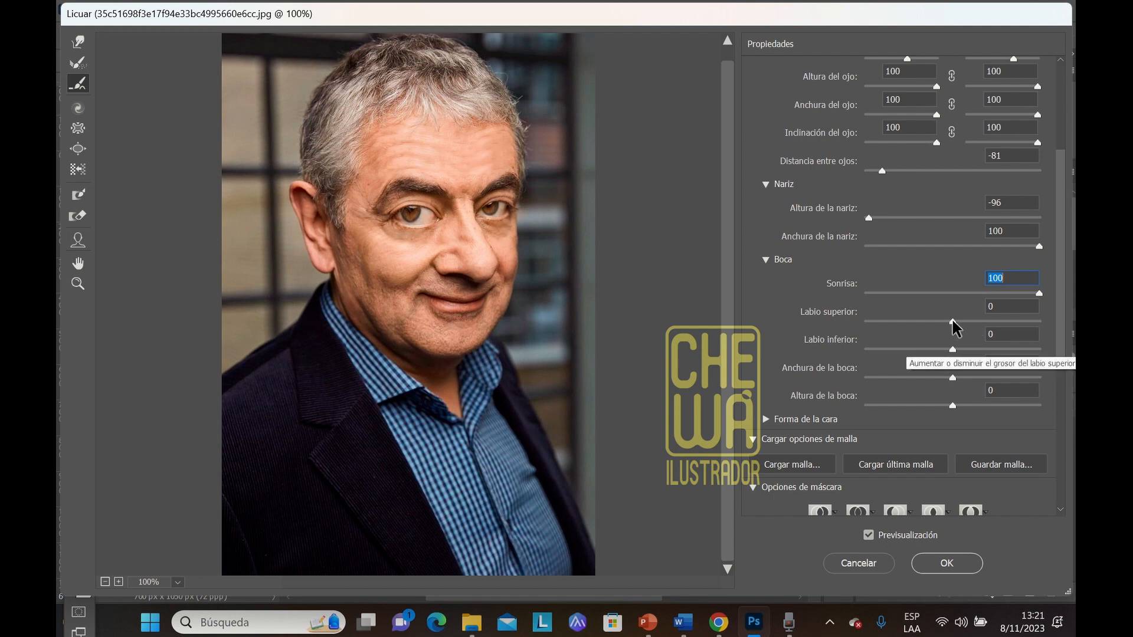
left_click_drag(951, 322, 1071, 335)
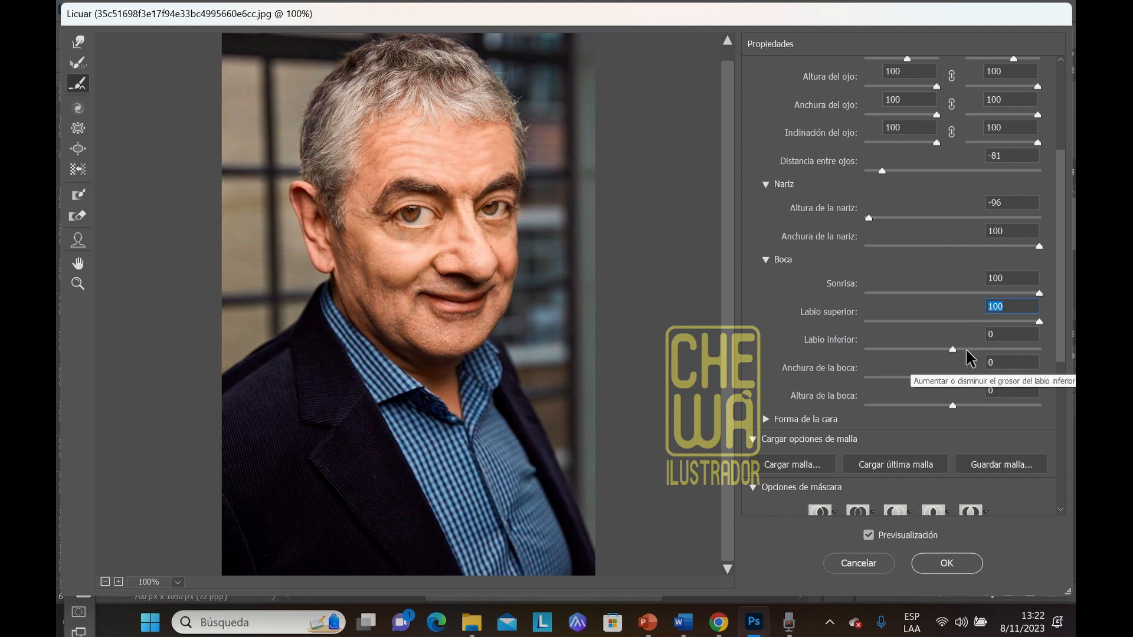
left_click_drag(953, 351, 854, 353)
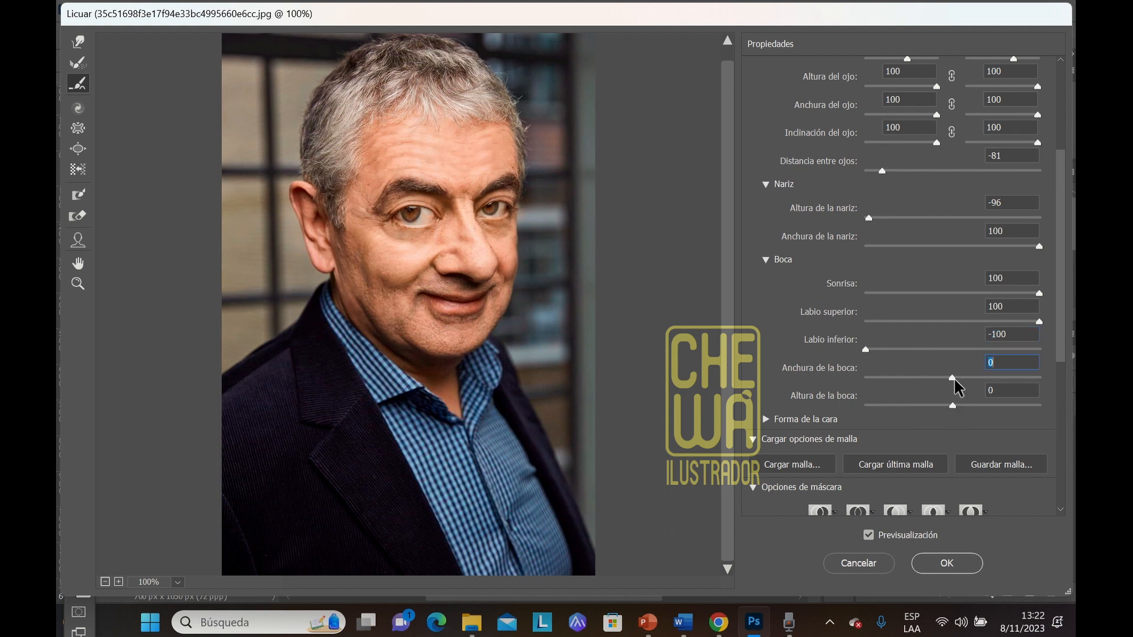
Step: Set the mouth width to 100 and the mouth height to 38
left_click_drag(954, 380, 1048, 383)
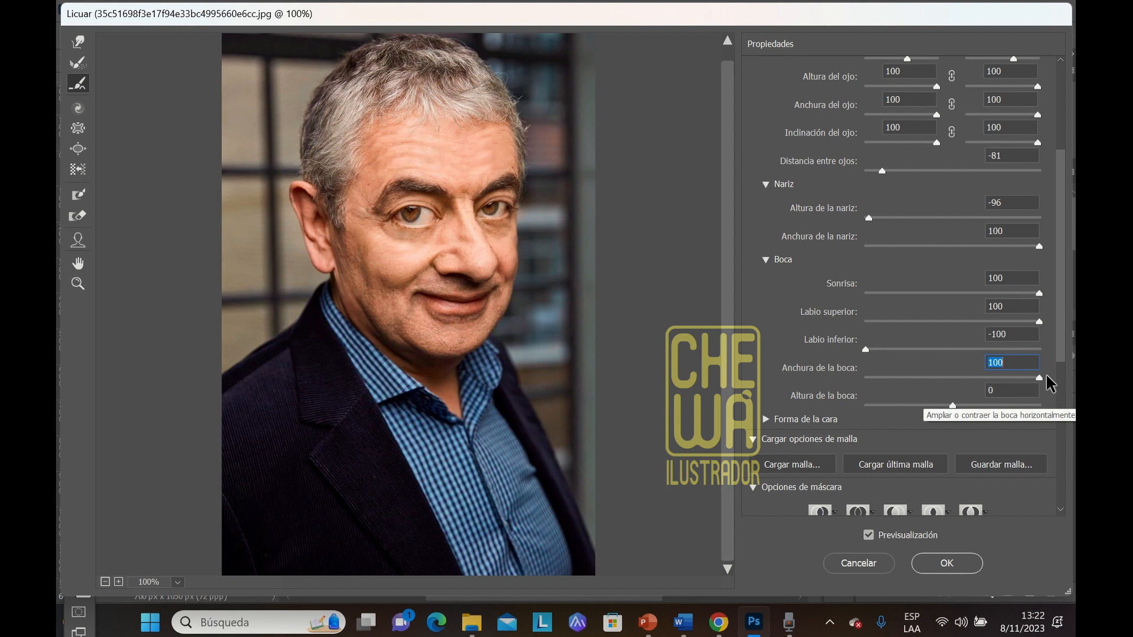
left_click(957, 406)
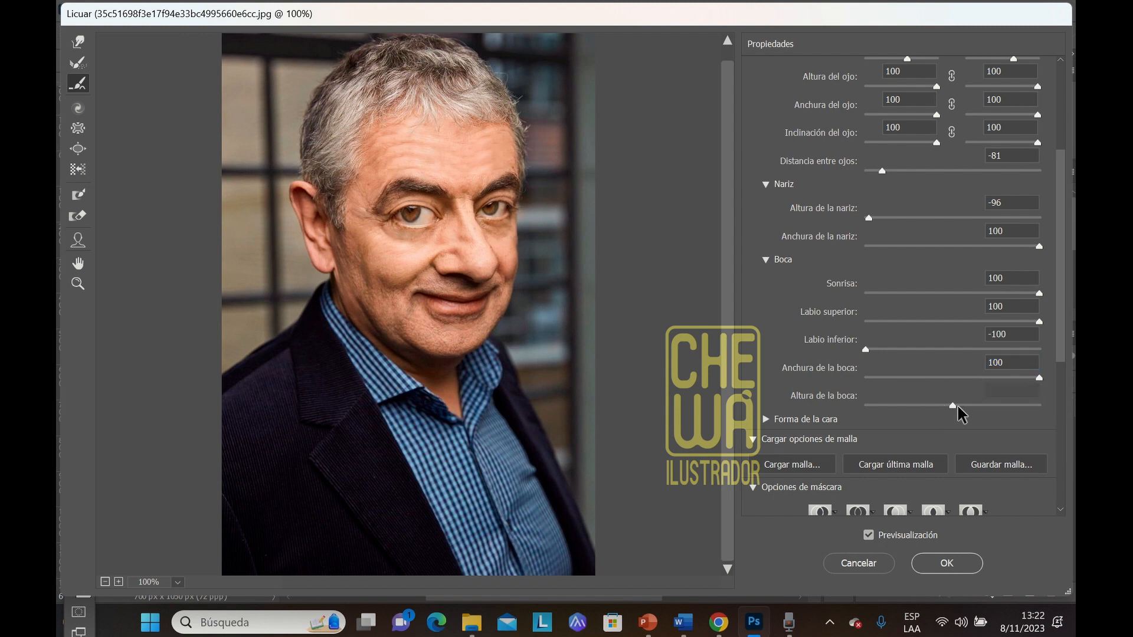
left_click_drag(957, 404, 985, 402)
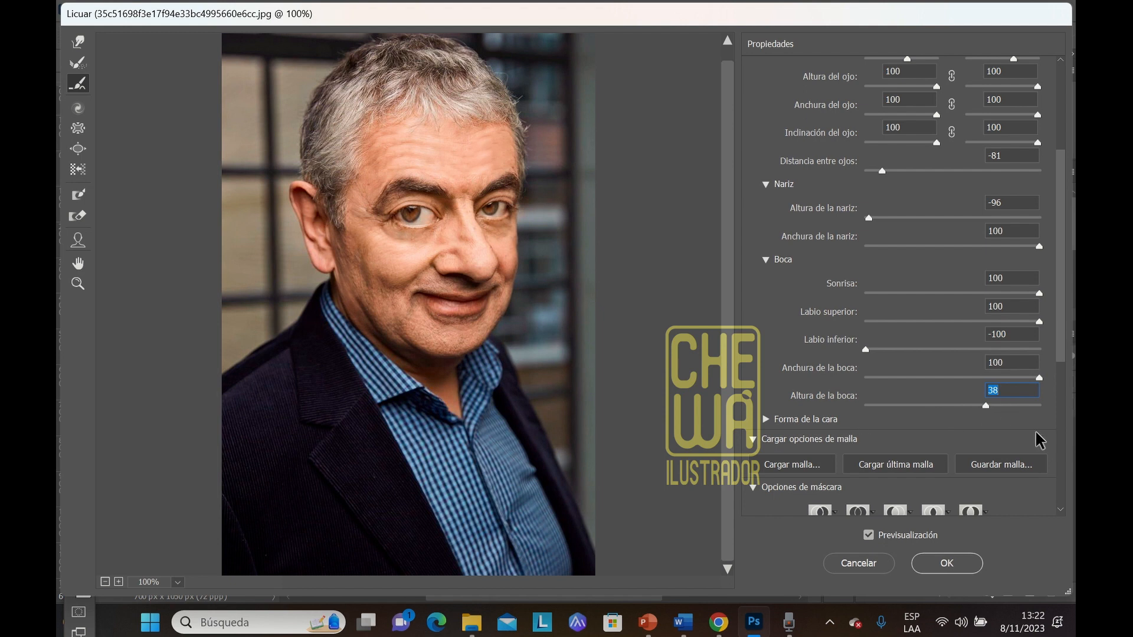
Step: Set the face shape's forehead to -96 and the chin height to -100
scroll(945, 326, "down", 2)
scroll(946, 328, "down", 1)
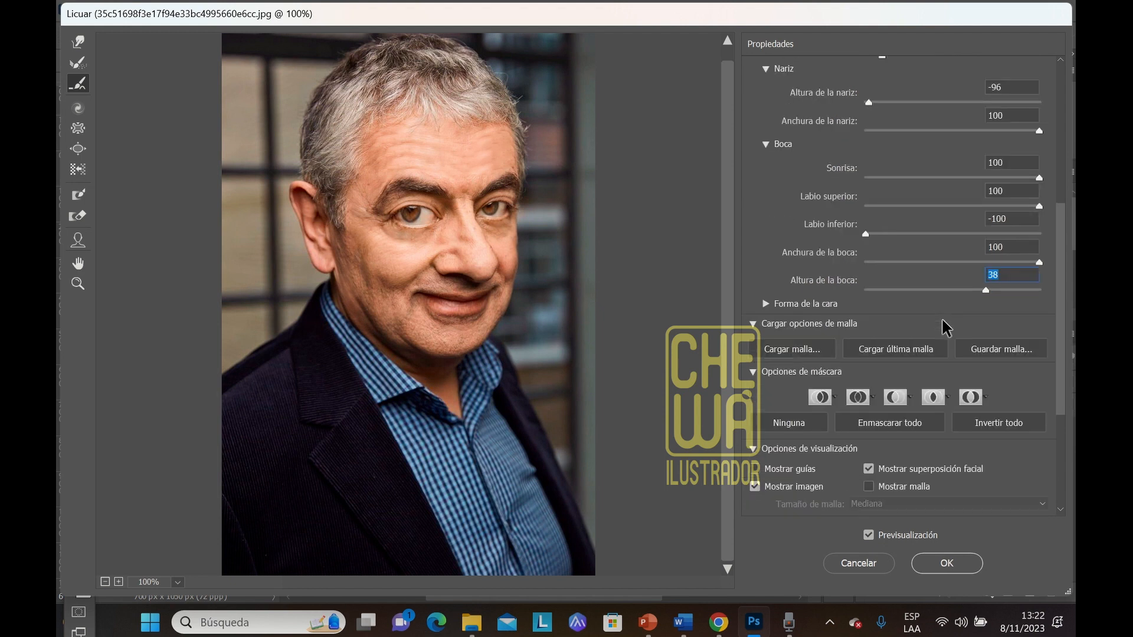
left_click(767, 304)
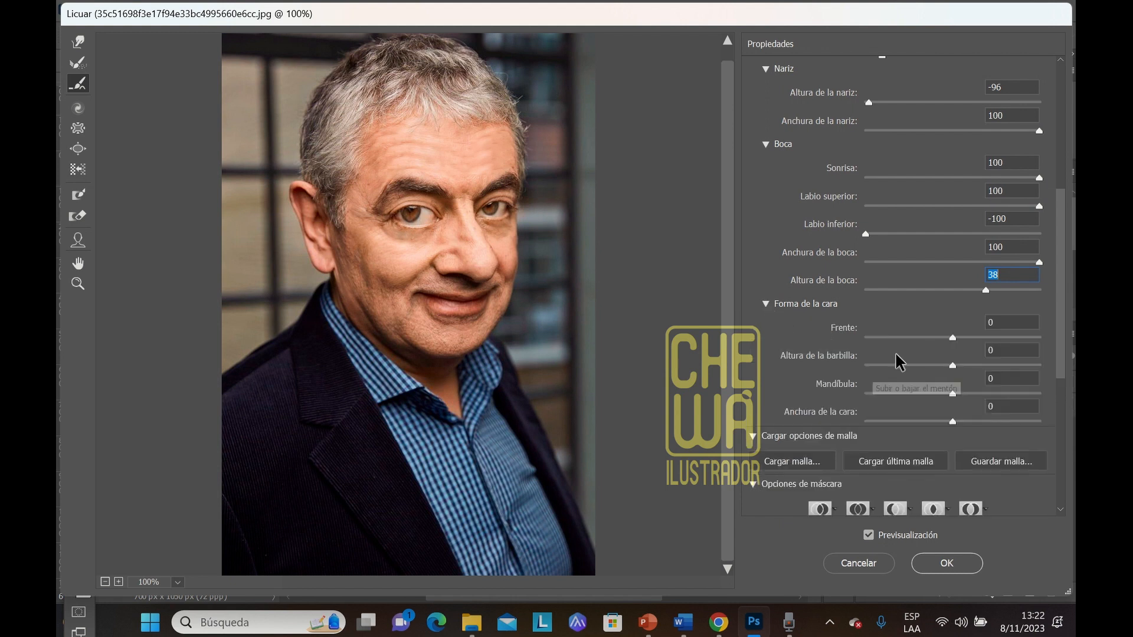
left_click(950, 339)
left_click_drag(951, 340, 868, 349)
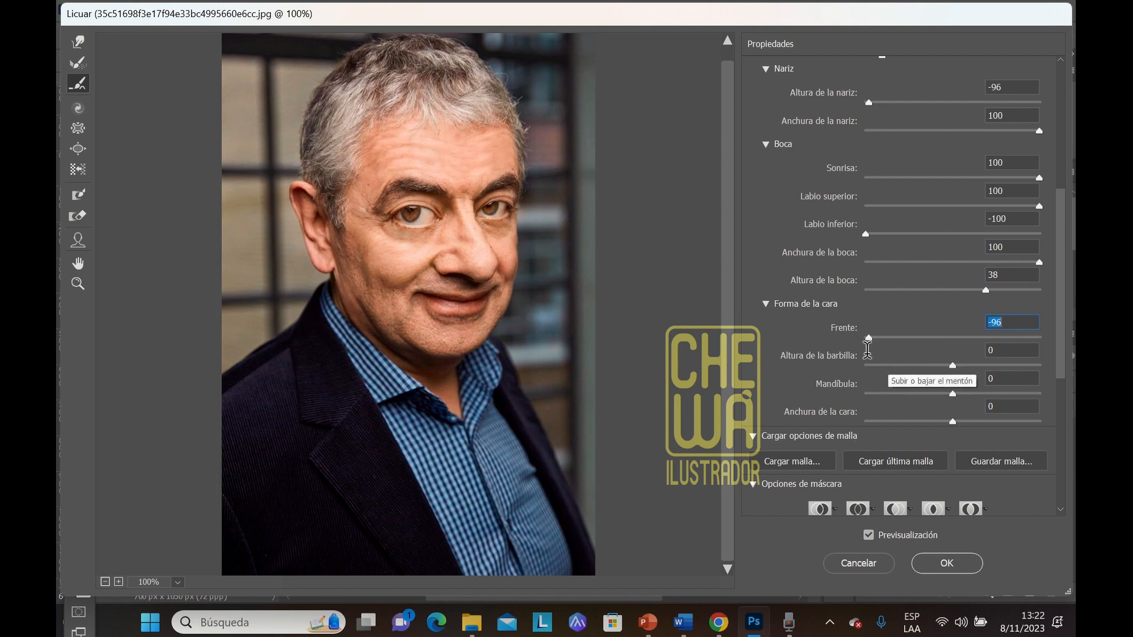
left_click(952, 367)
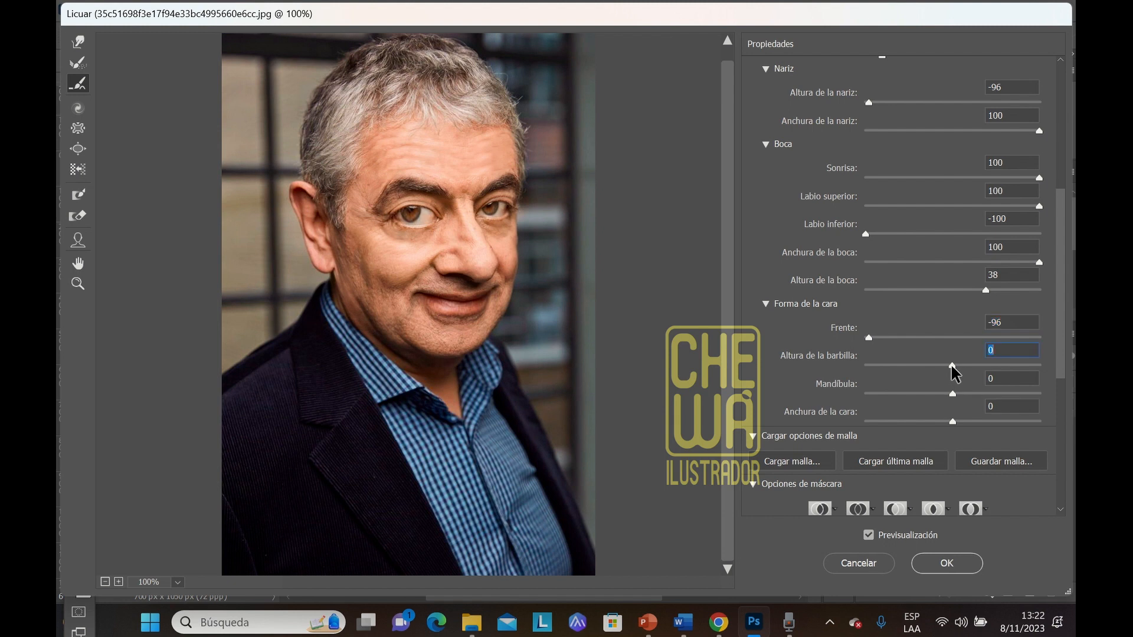
left_click_drag(951, 366, 783, 375)
type("100")
key("Return")
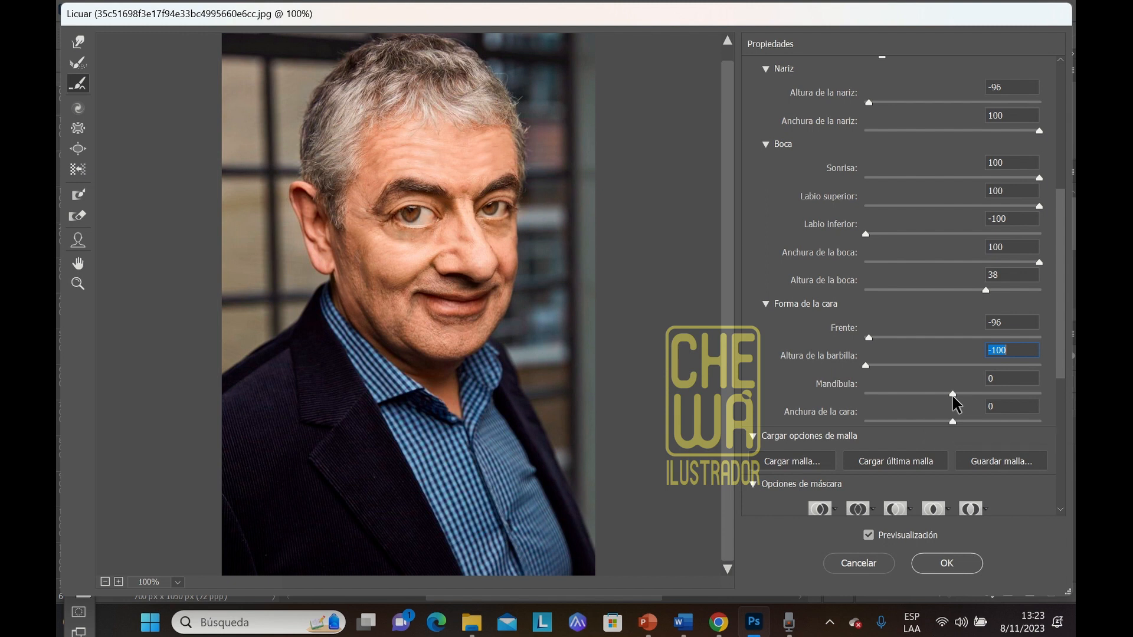
Step: Set the jawline to -100 and the face width to 83
left_click_drag(952, 394, 860, 405)
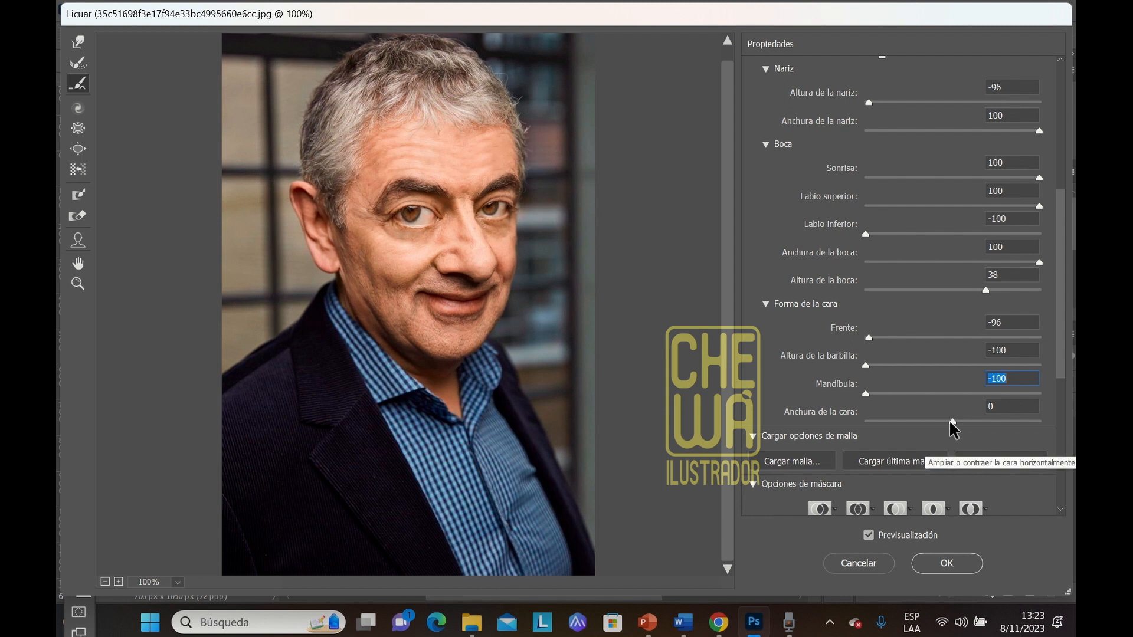
left_click_drag(1059, 378, 1062, 414)
left_click(954, 320)
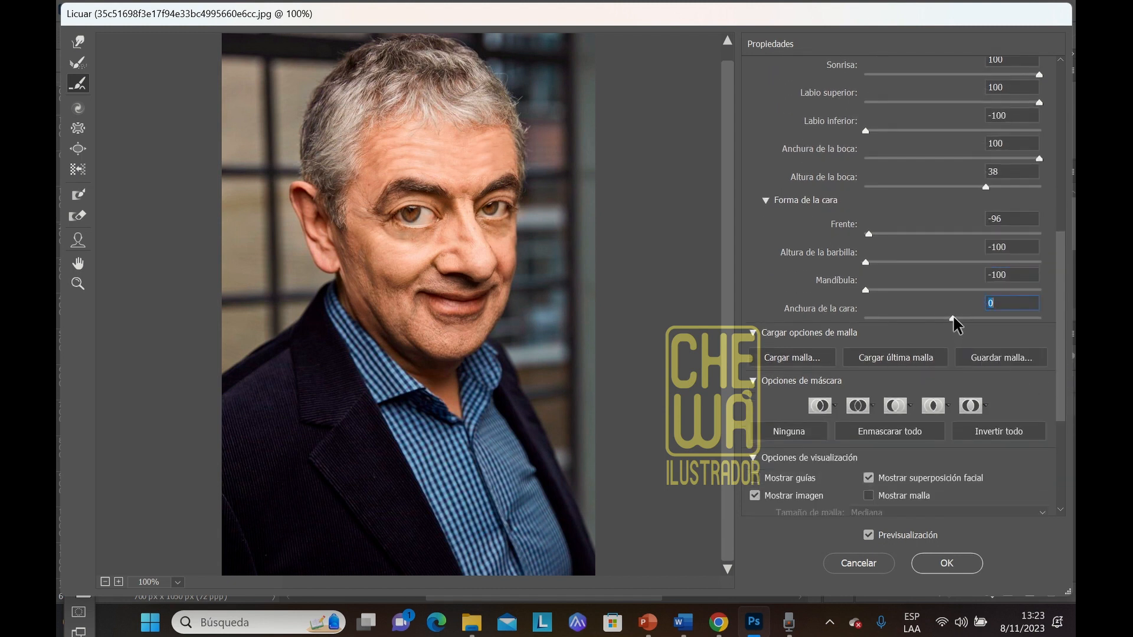
left_click_drag(954, 320, 1040, 321)
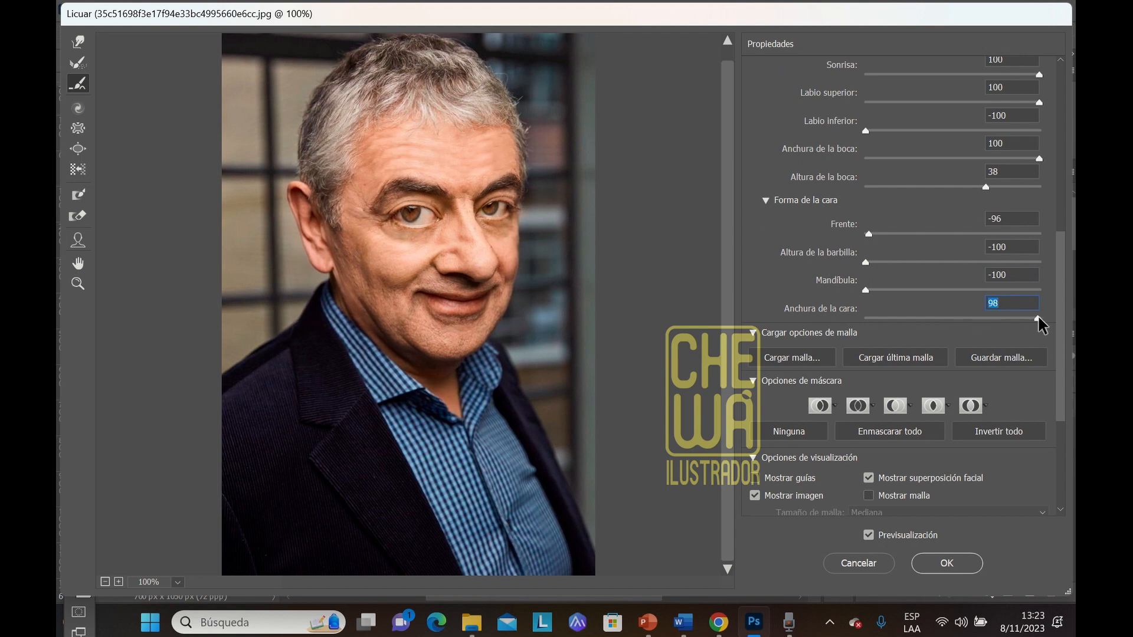
left_click_drag(1041, 324, 1028, 326)
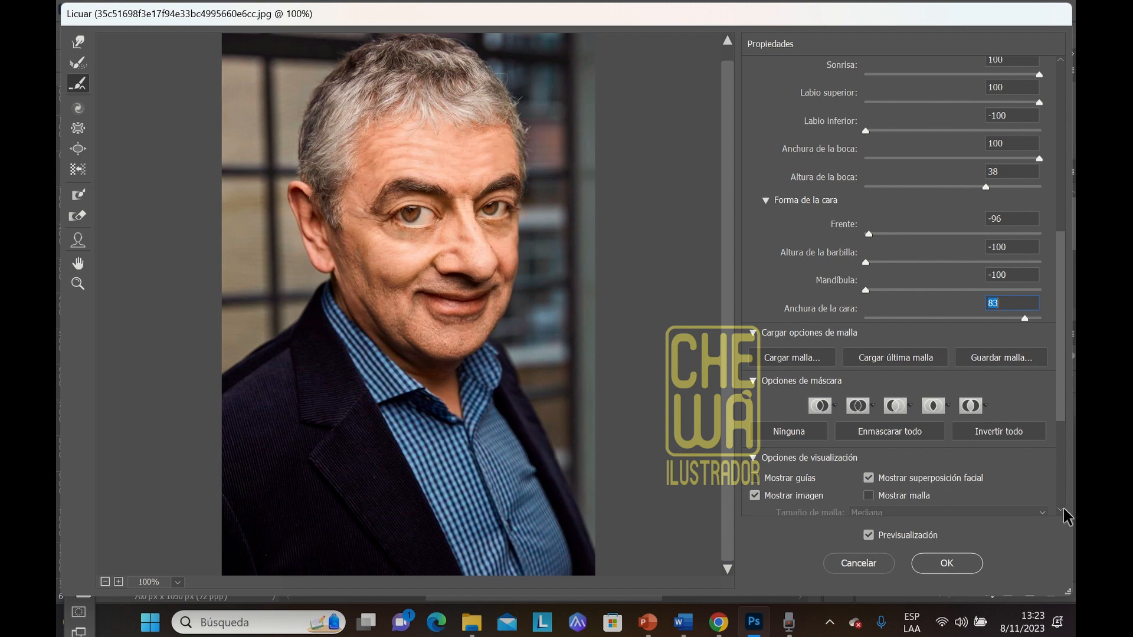
mouse_move(1064, 416)
left_mouse_down()
mouse_move(1061, 460)
mouse_move(1063, 421)
left_mouse_up()
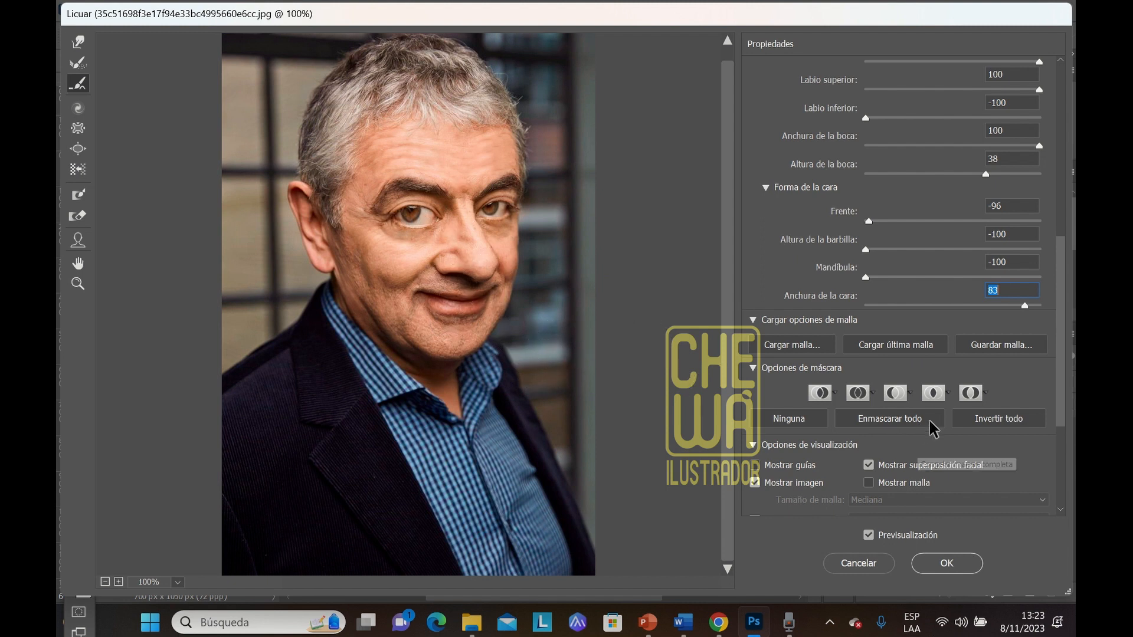
Step: Apply the Pucker tool to the eye nearest the visible ear, first in inverted mode and once more in normal mode
left_click(77, 149)
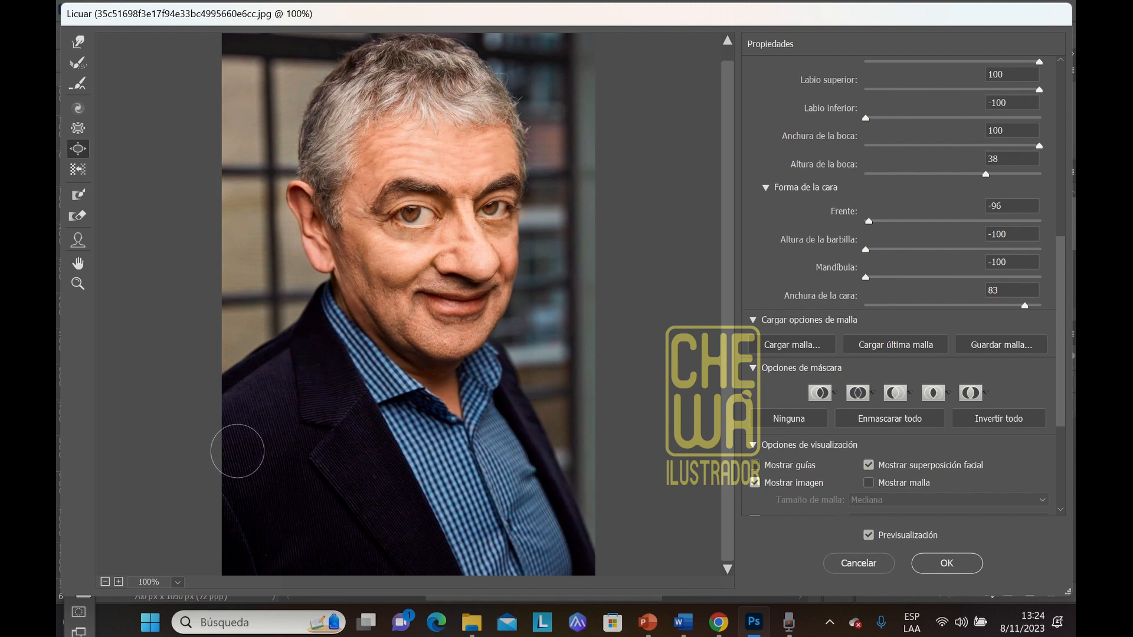
left_click(77, 128)
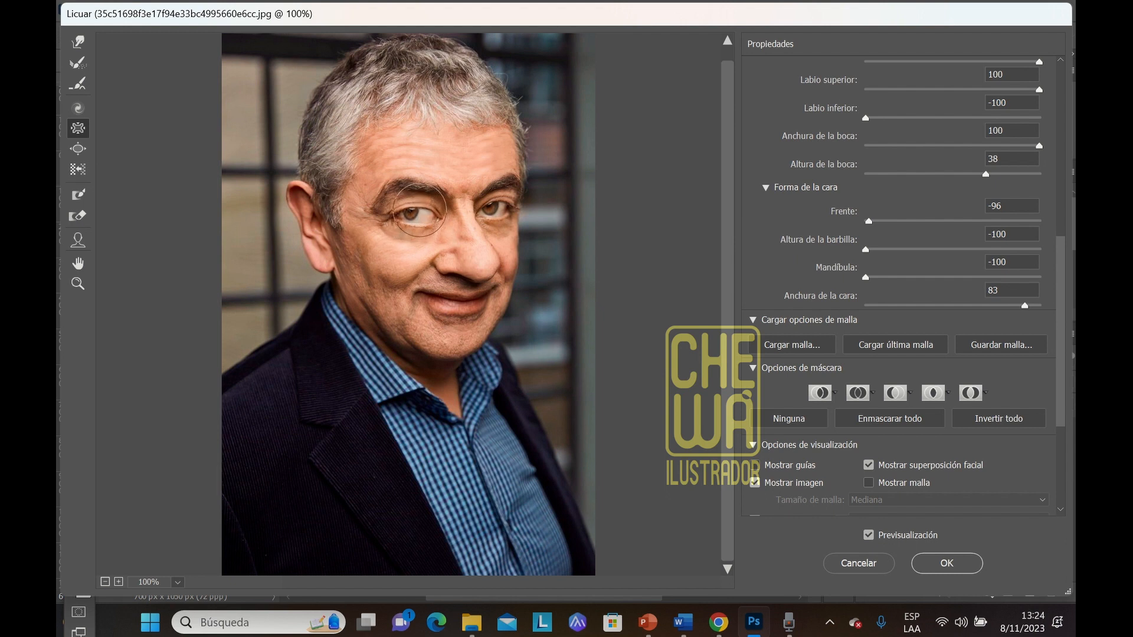
left_click(421, 212, "alt")
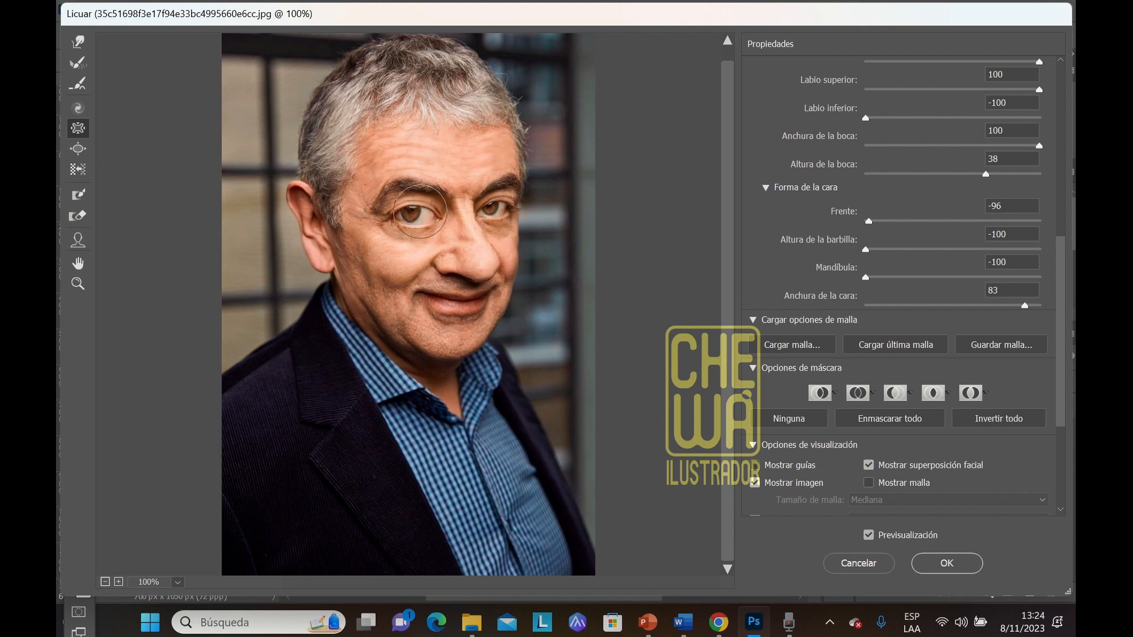
left_click(420, 213)
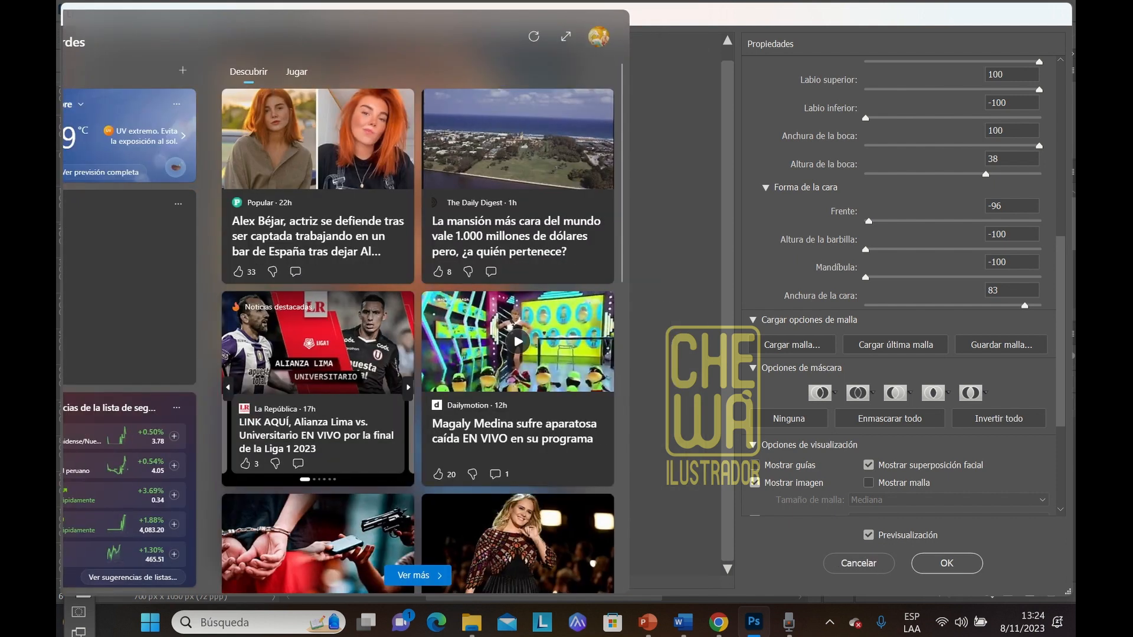
mouse_move(531, 3)
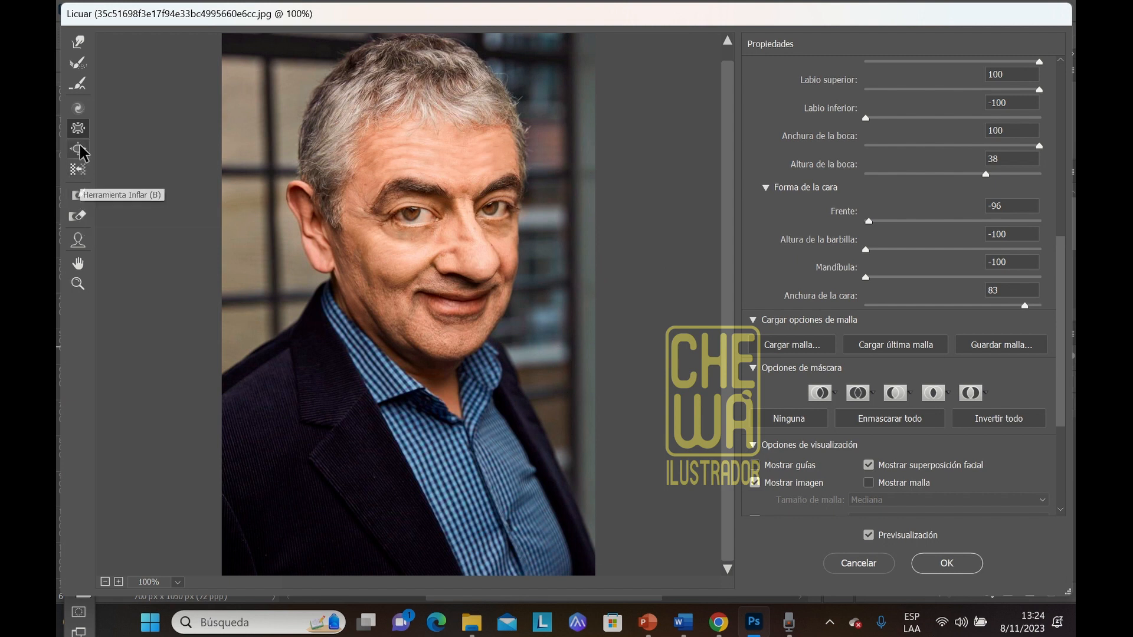
Step: Twirl the whole face slightly clockwise using the Twirl tool with a brush size of 784
left_click(77, 107)
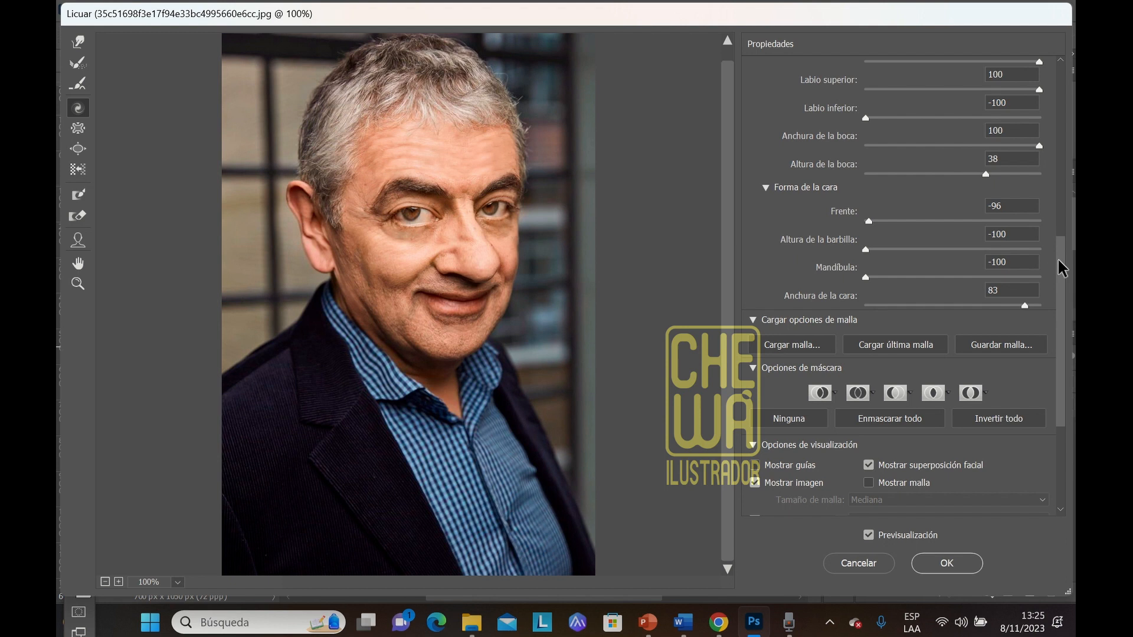
left_click_drag(1062, 268, 1060, 89)
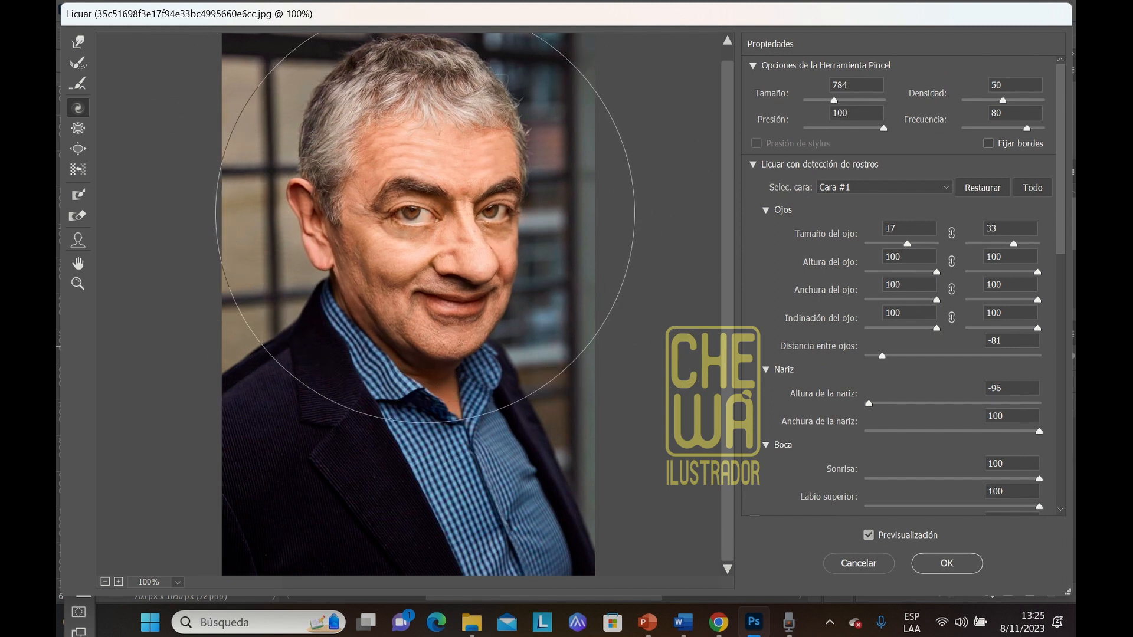
left_click(424, 213)
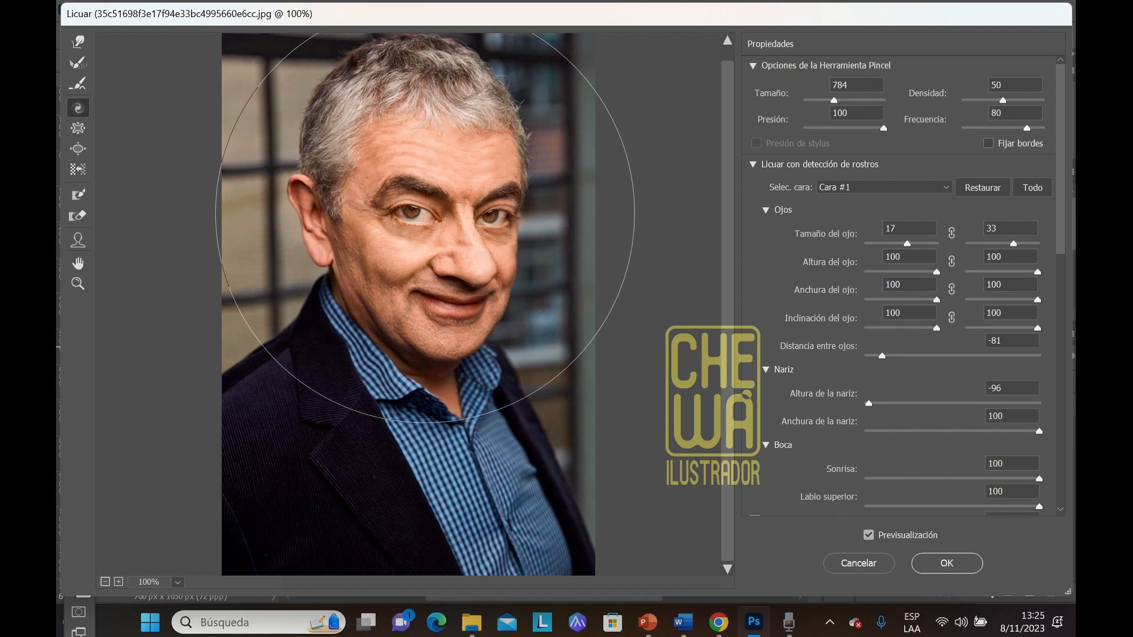
left_click(425, 213)
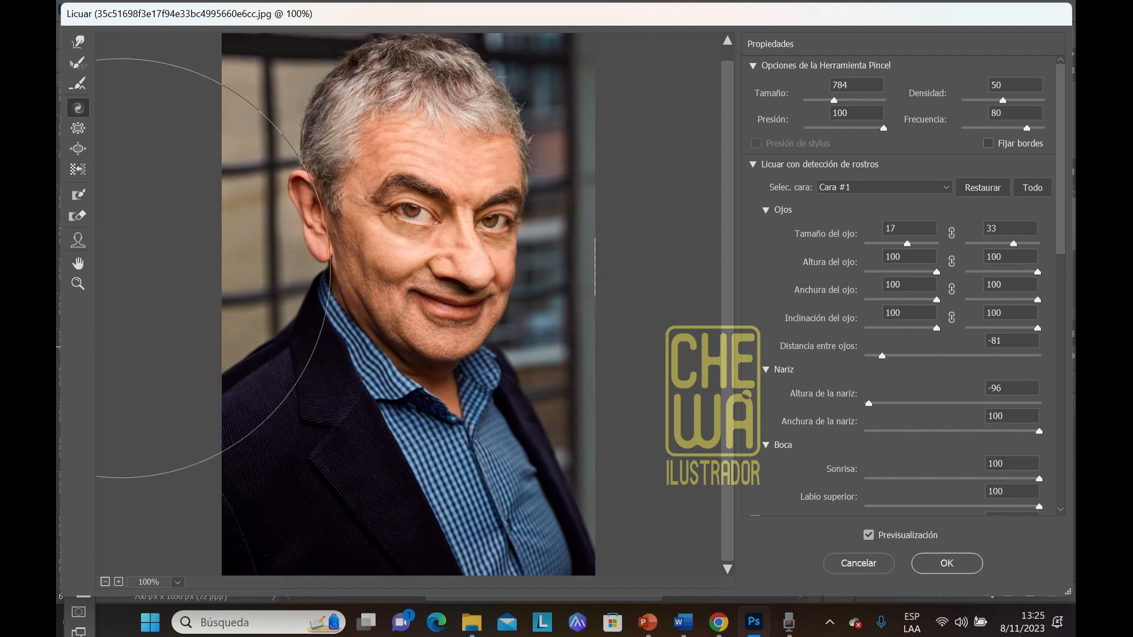
Step: Paint a freeze mask over the mouth with a size 100 brush and activate the Bloat tool
left_click(77, 196)
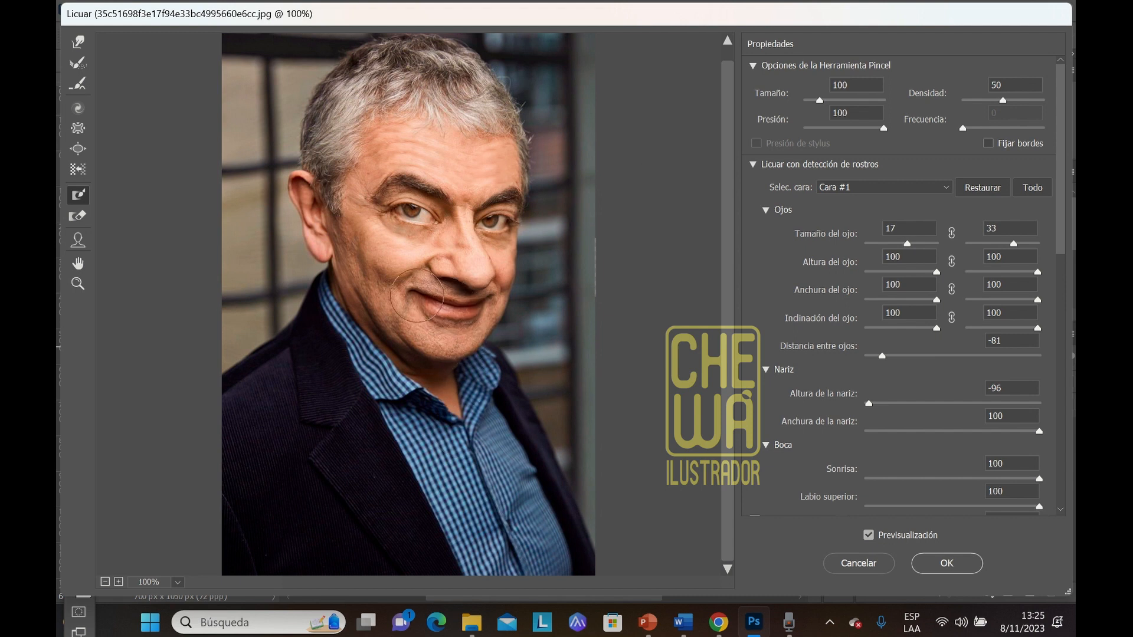
mouse_move(416, 293)
left_mouse_down()
mouse_move(404, 298)
mouse_move(473, 298)
left_mouse_up()
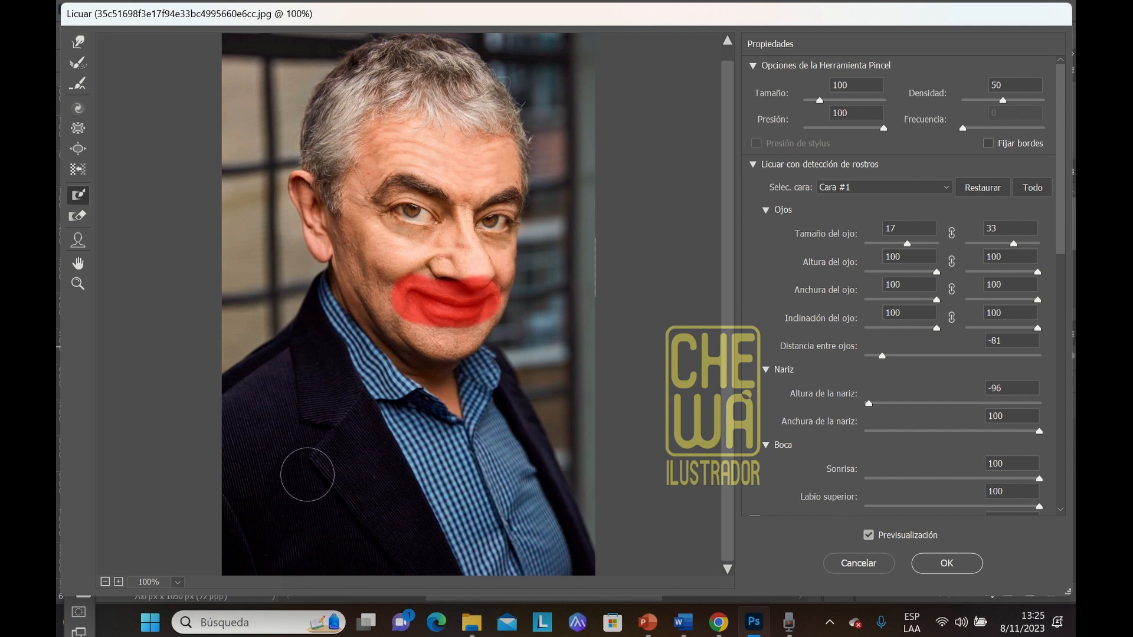
left_click(77, 151)
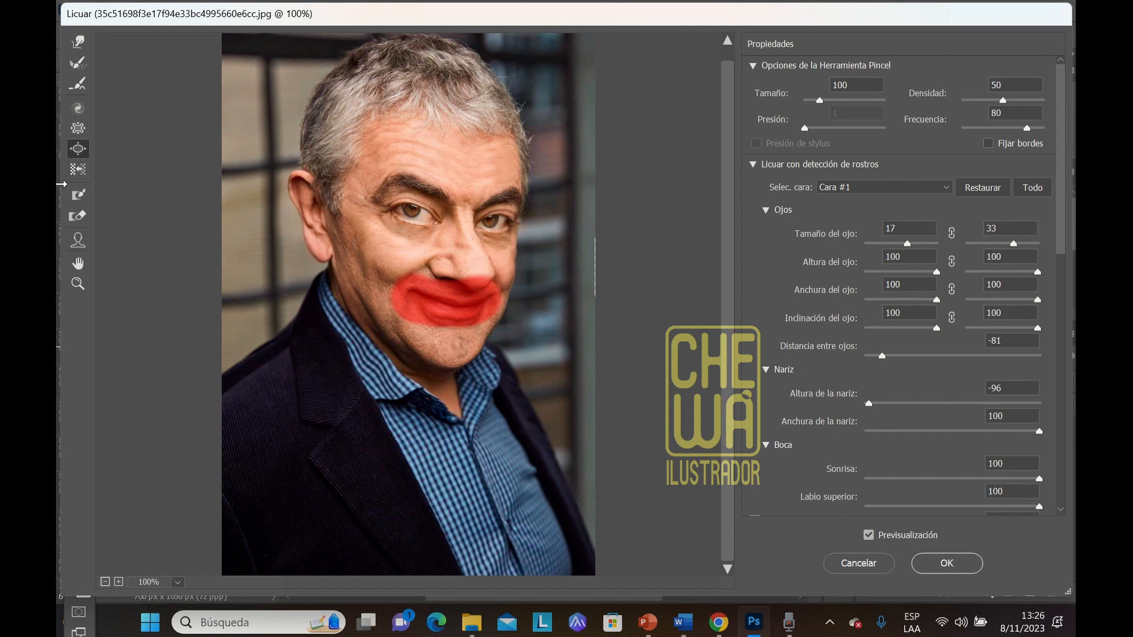
Step: Erase the entire freeze mask over the mouth using the Thaw Mask tool with a size 100 brush
left_click(77, 217)
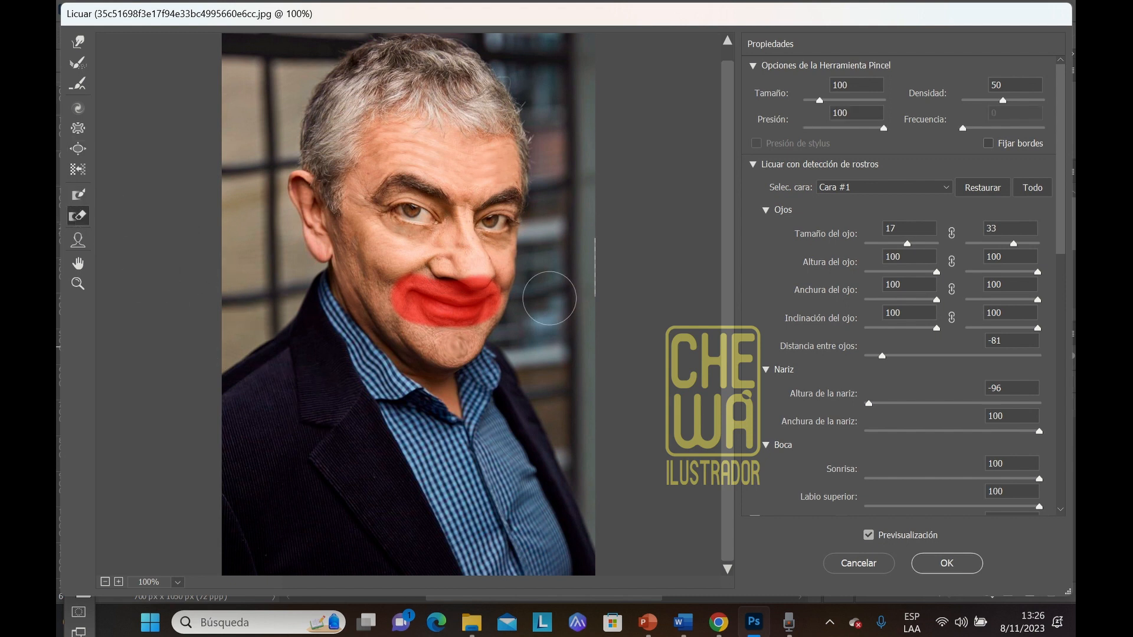
mouse_move(477, 289)
left_mouse_down()
mouse_move(432, 285)
mouse_move(425, 268)
mouse_move(412, 289)
mouse_move(419, 278)
mouse_move(443, 317)
mouse_move(504, 302)
left_mouse_up()
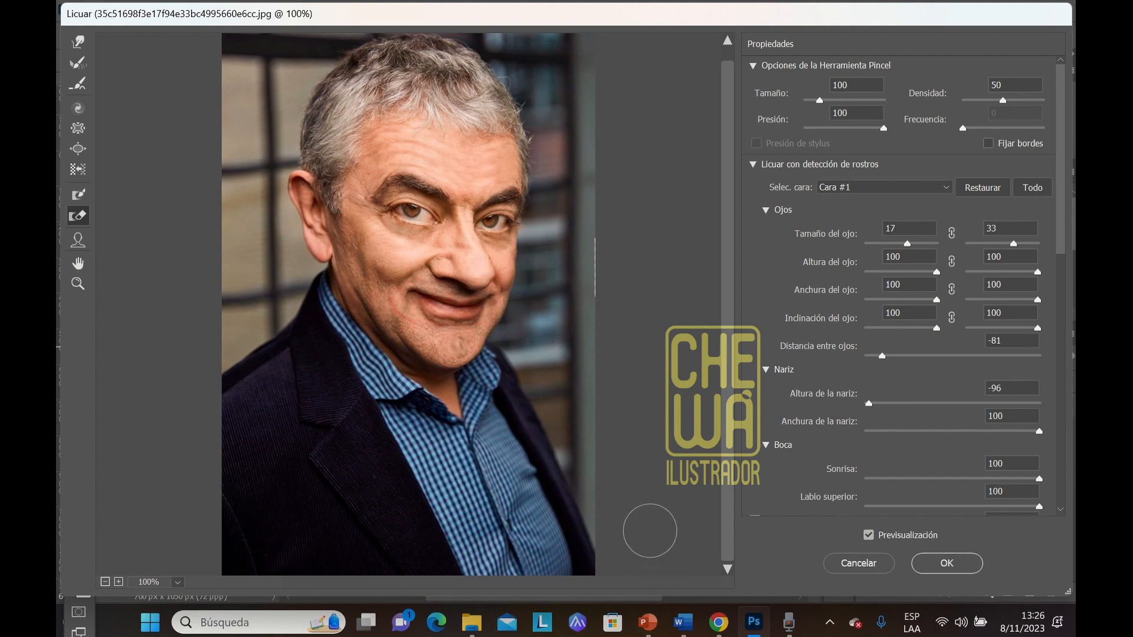
Step: Reshape the face outline directly on the portrait with the Face tool, setting chin height, face width and forehead to 100 each
left_click(83, 246)
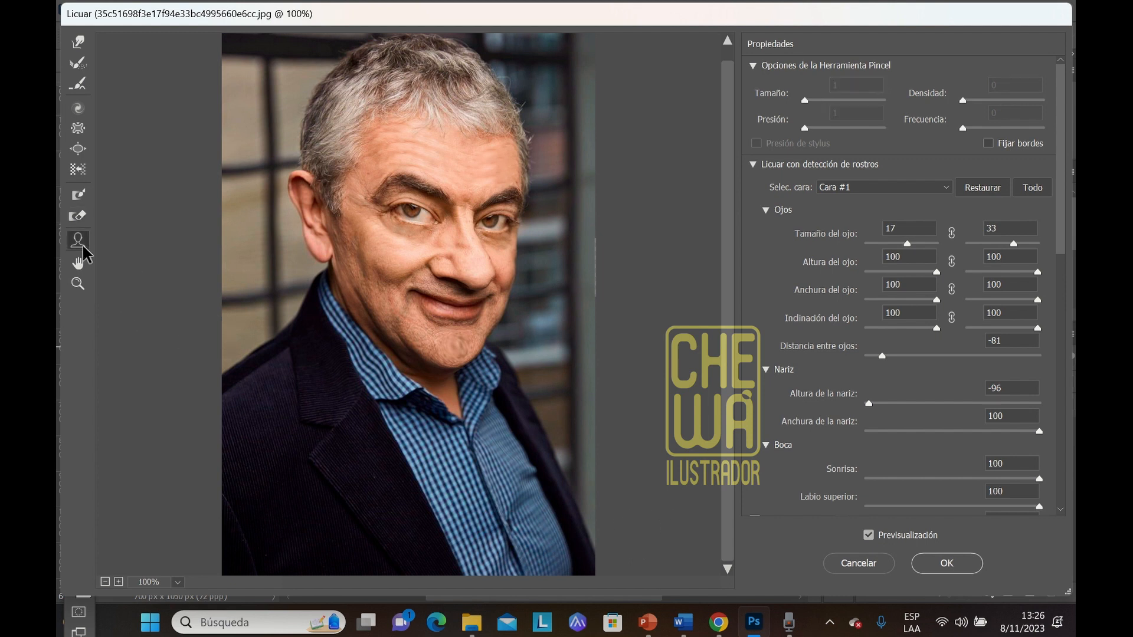
mouse_move(445, 312)
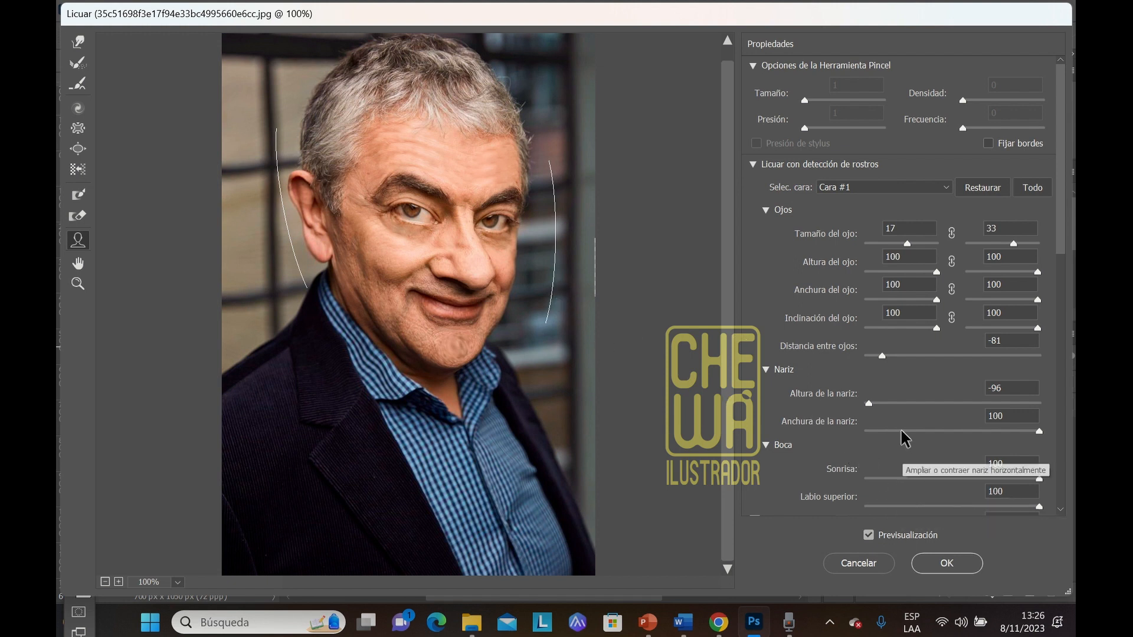
scroll(905, 438, "down", 6)
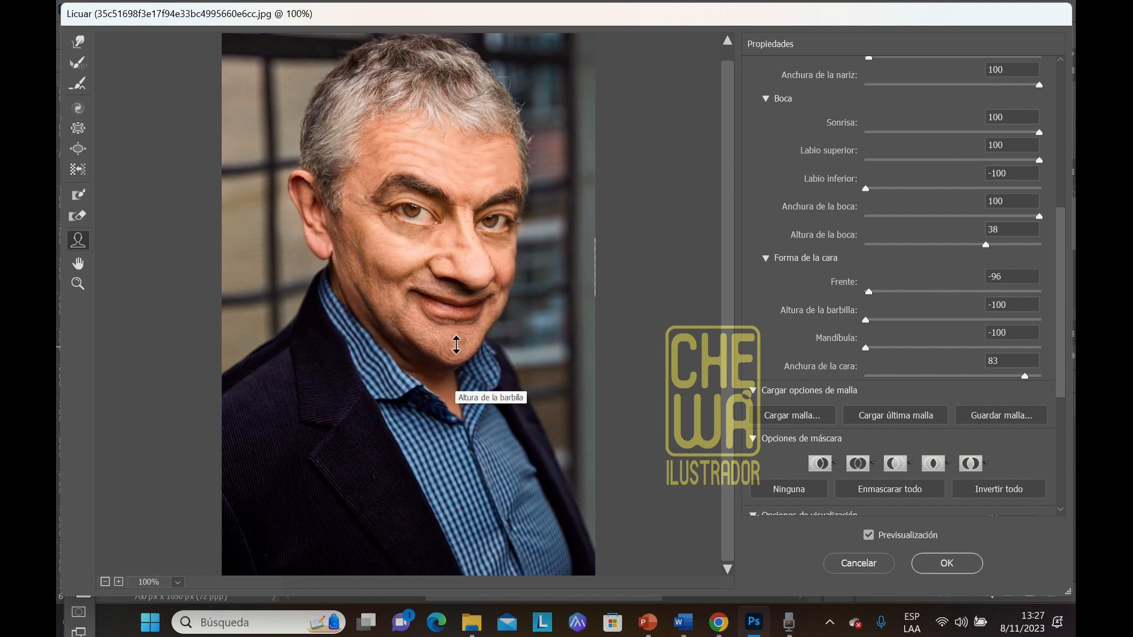
mouse_move(456, 331)
left_mouse_down()
mouse_move(455, 373)
mouse_move(456, 329)
left_mouse_up()
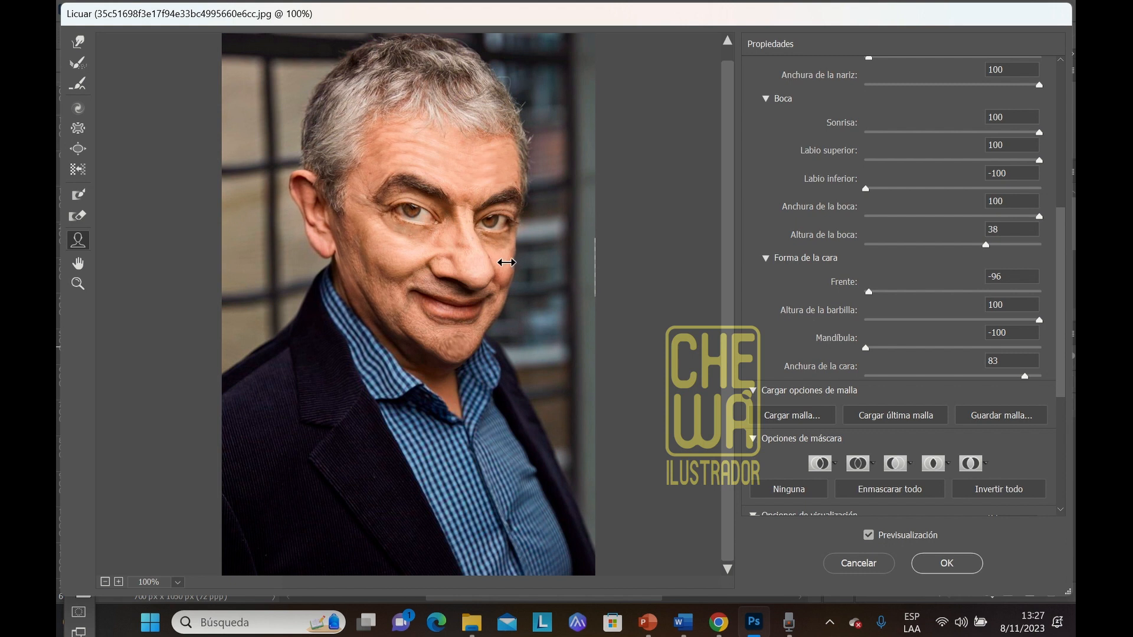
left_click_drag(501, 262, 478, 268)
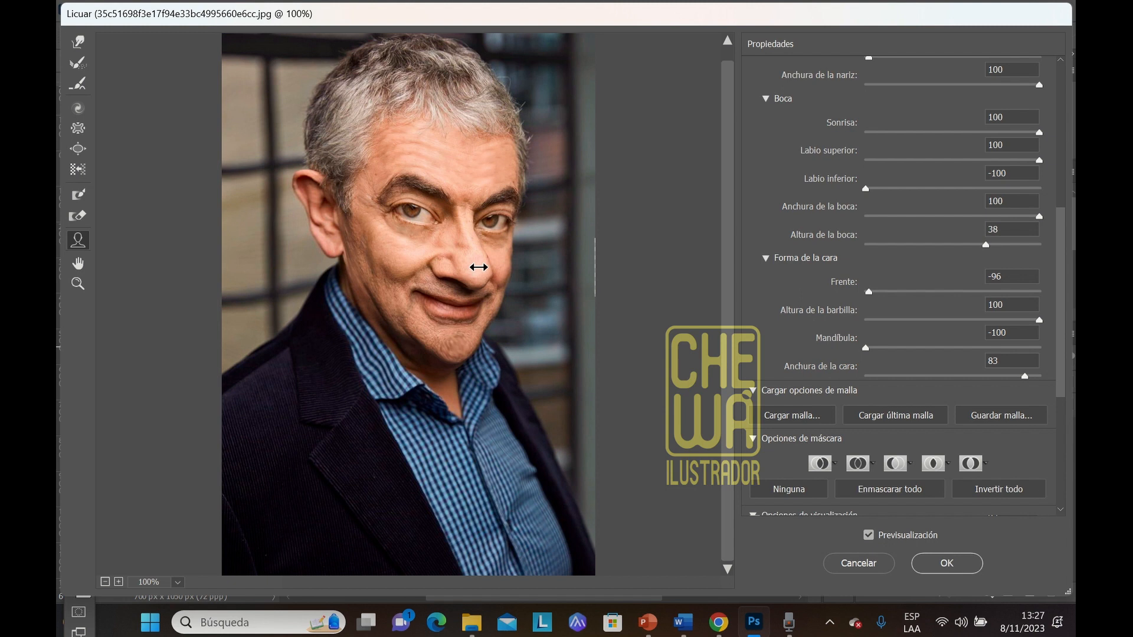
left_click_drag(479, 267, 519, 270)
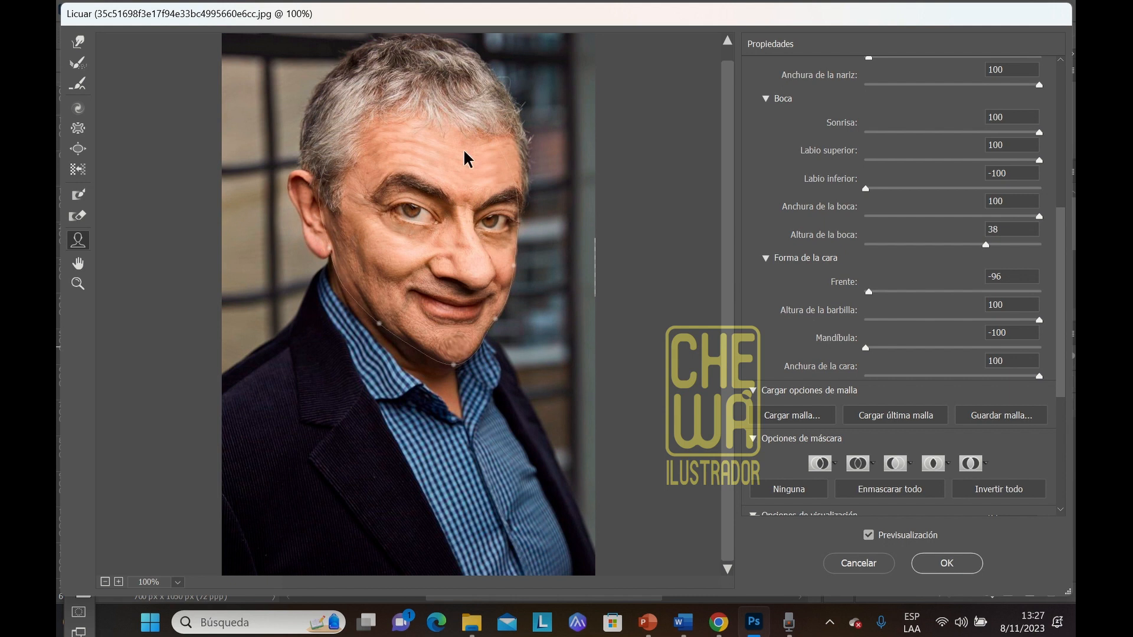
left_click_drag(434, 102, 431, 59)
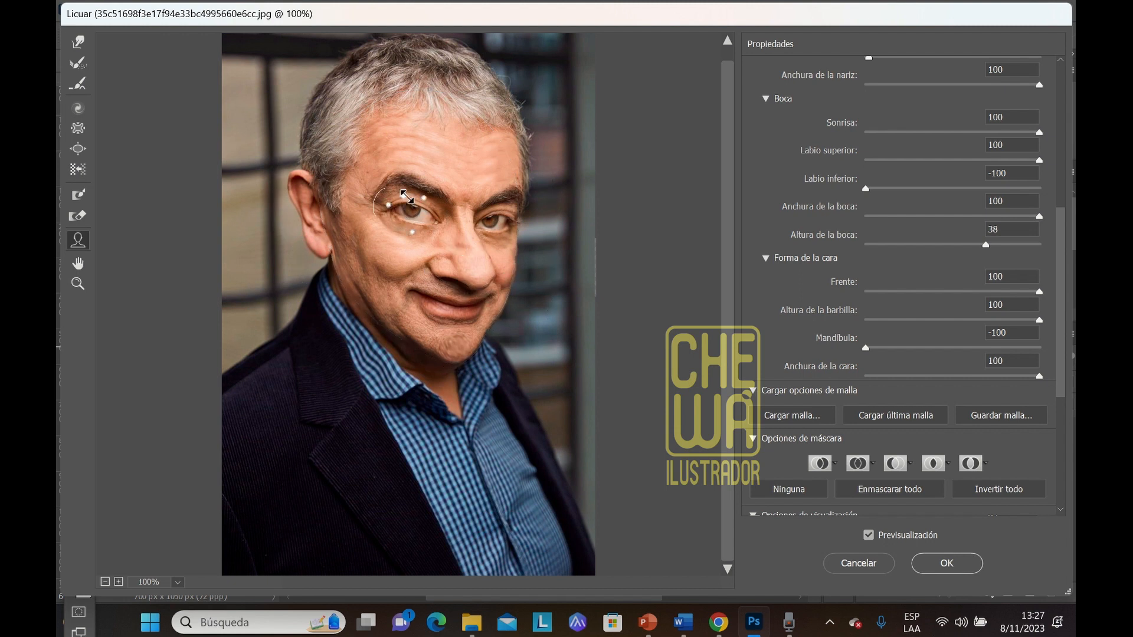
Step: Adjust the size of both eyes directly on the portrait and set the nose height to -100
mouse_move(406, 197)
left_mouse_down()
mouse_move(406, 187)
mouse_move(406, 202)
left_mouse_up()
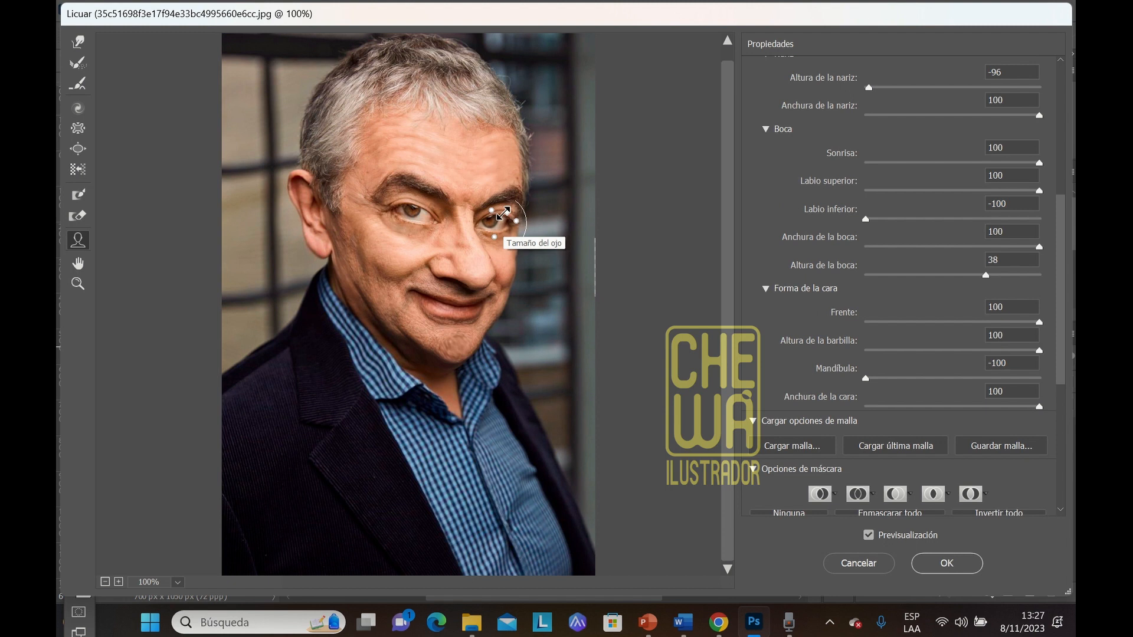
mouse_move(503, 216)
left_mouse_down()
mouse_move(494, 246)
mouse_move(493, 235)
left_mouse_up()
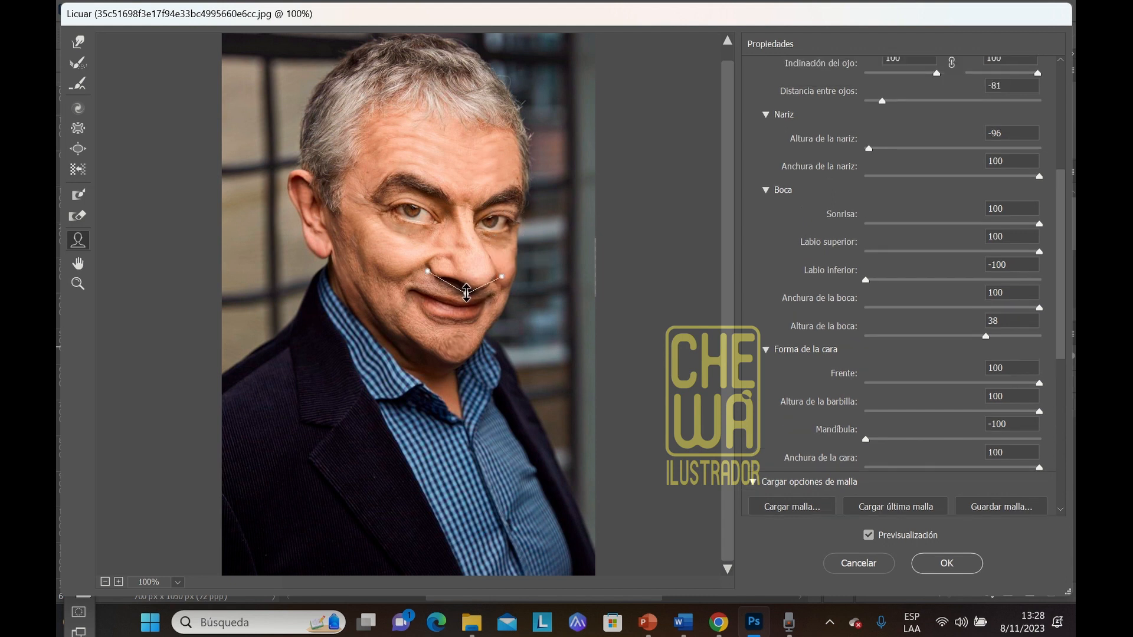
left_click_drag(462, 243, 463, 328)
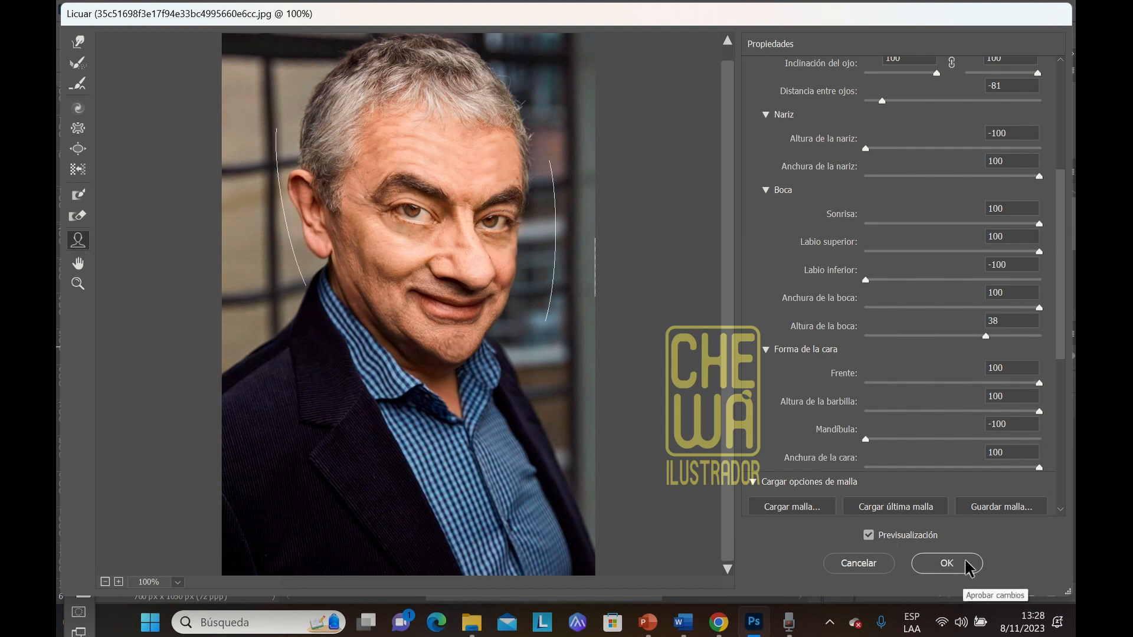
Step: Look over the mesh, mask and view options, and apply the Liquify changes to the portrait
scroll(939, 426, "down", 5)
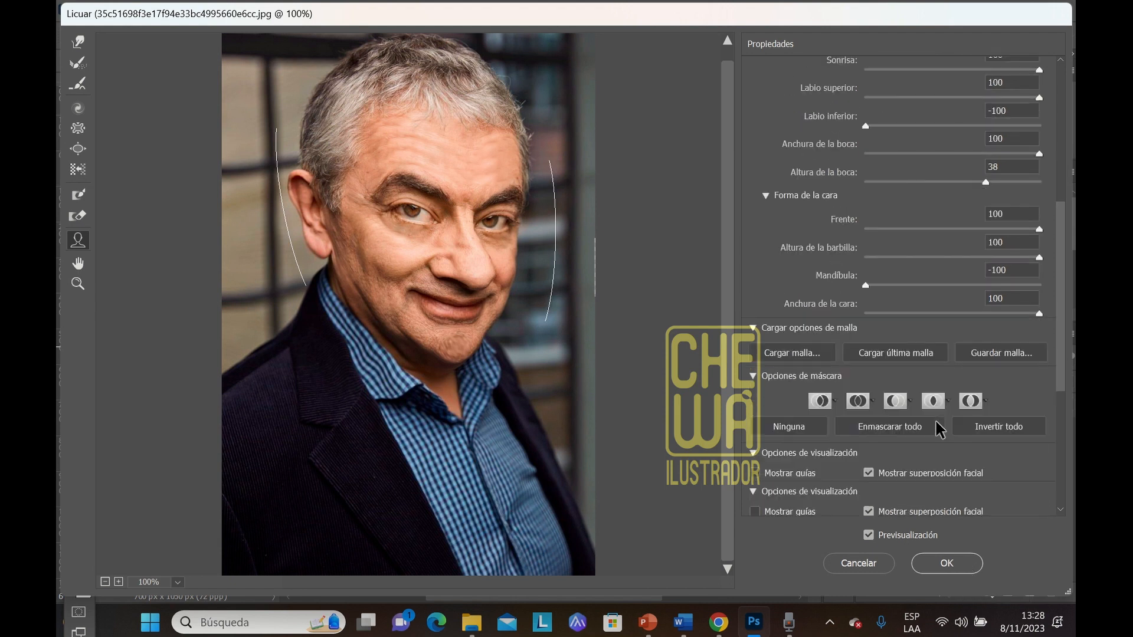
scroll(939, 426, "down", 1)
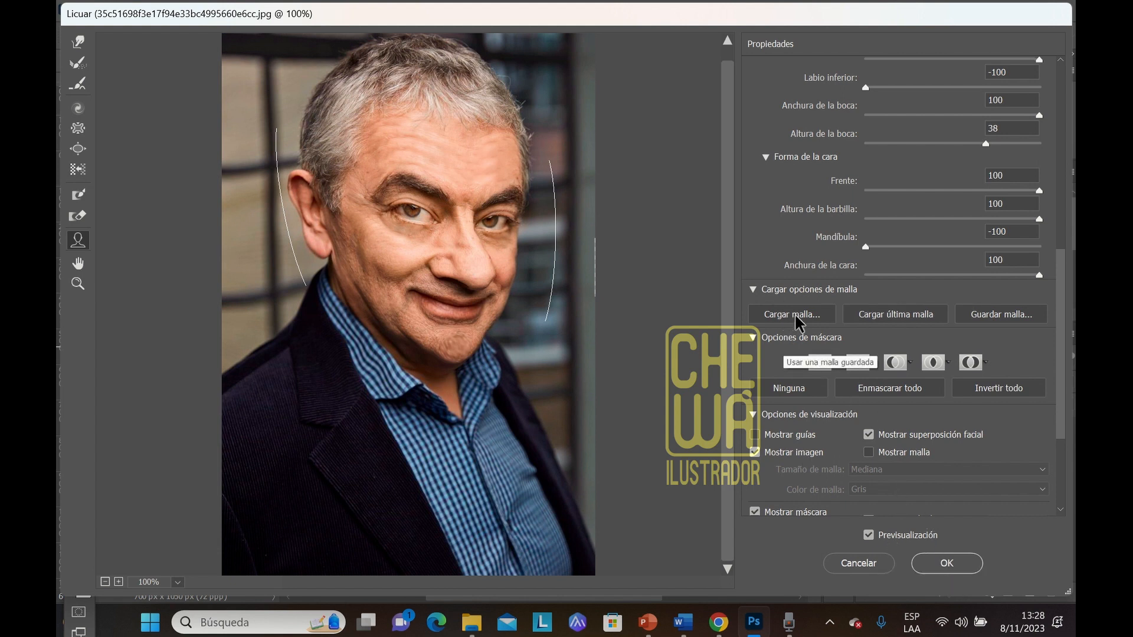
left_click(946, 564)
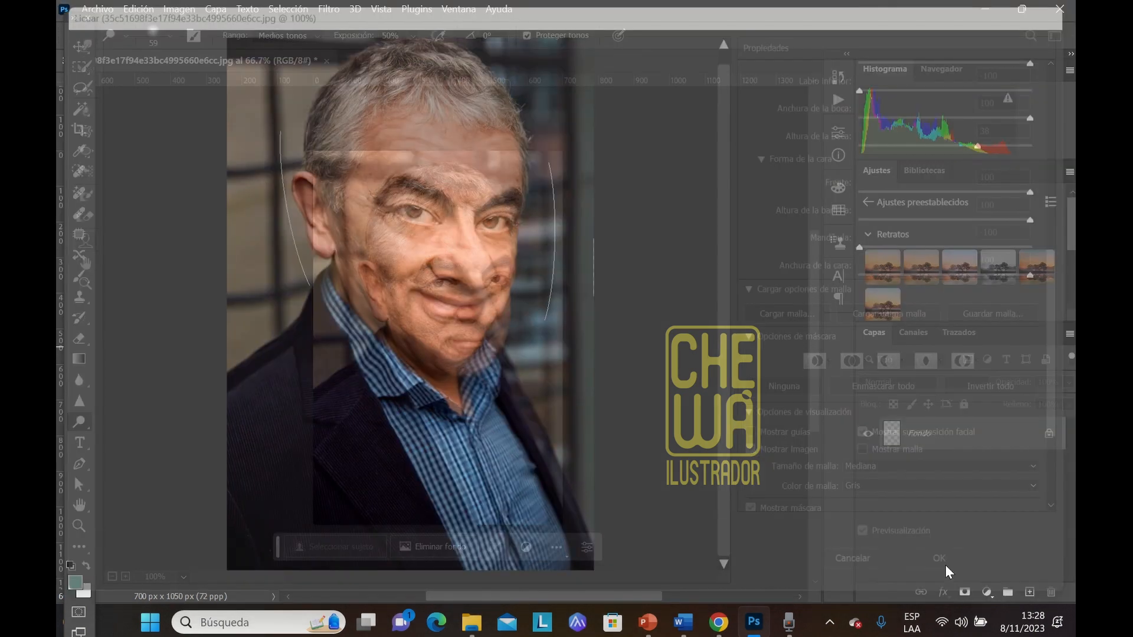